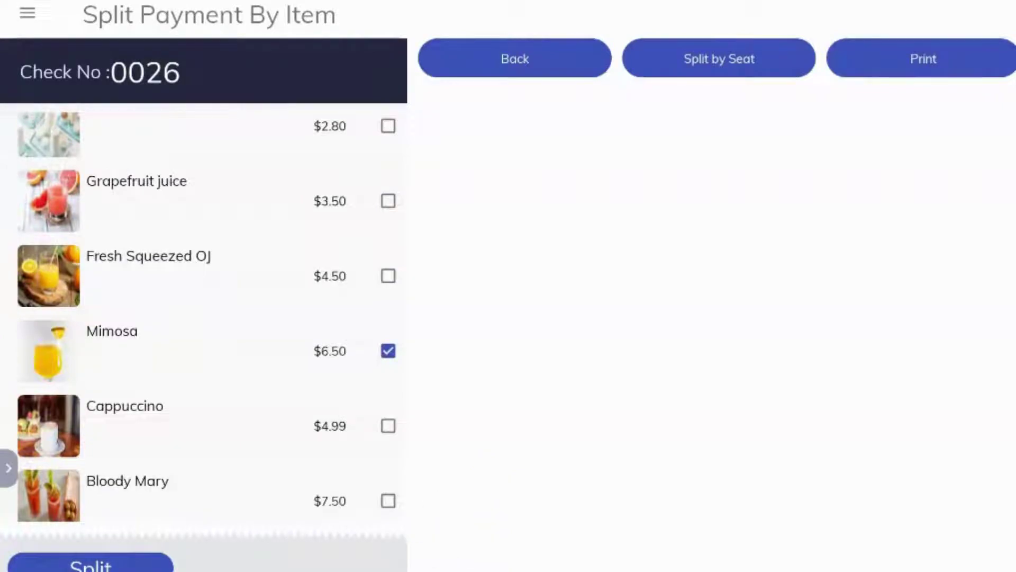
- Split the already selected drinks into a first check, and Fresh Squeezed OJ with Grapefruit juice into a second check
left_click(113, 566)
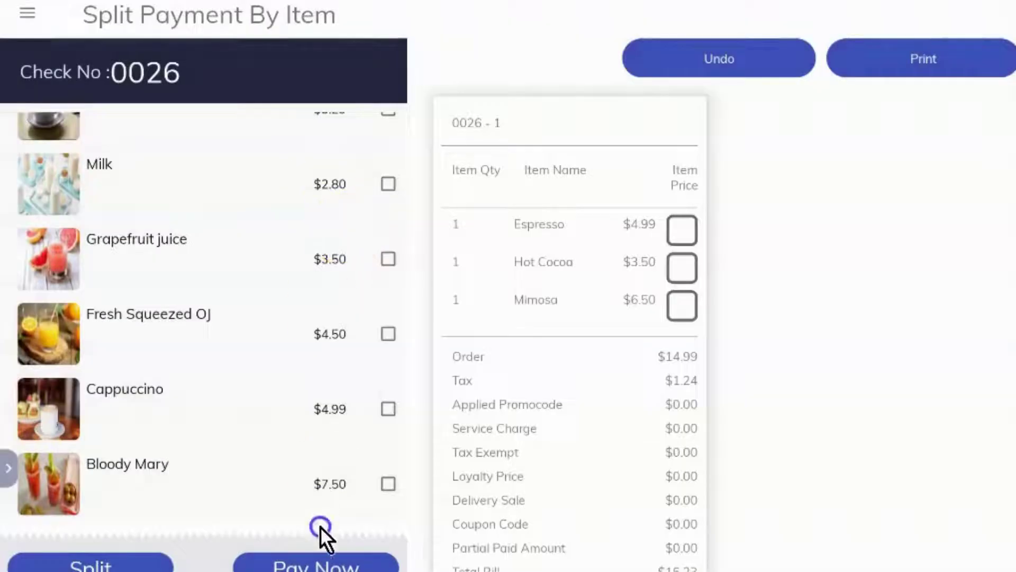
left_click_drag(319, 526, 321, 538)
left_click(175, 360)
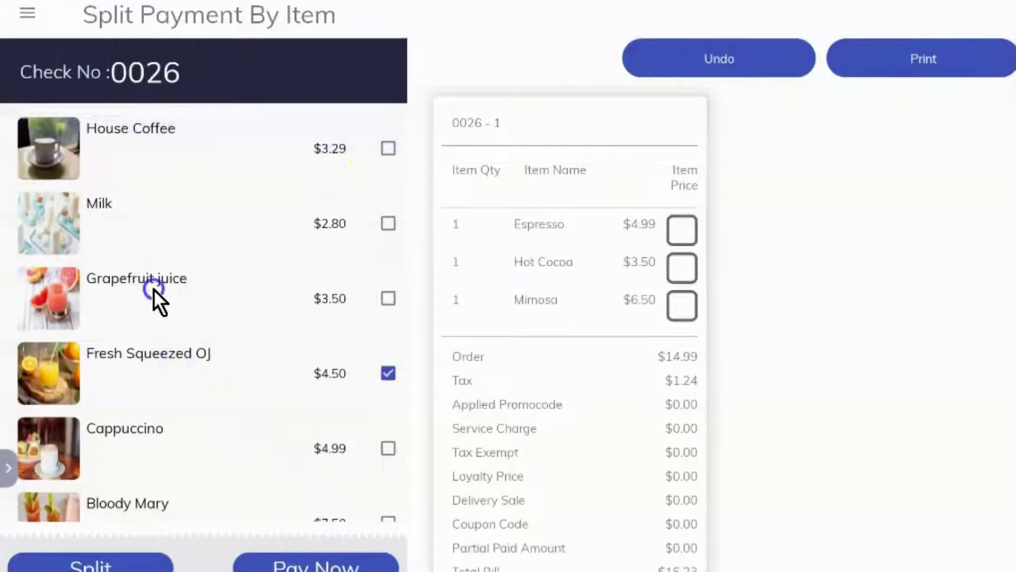
left_click(153, 291)
left_click(129, 564)
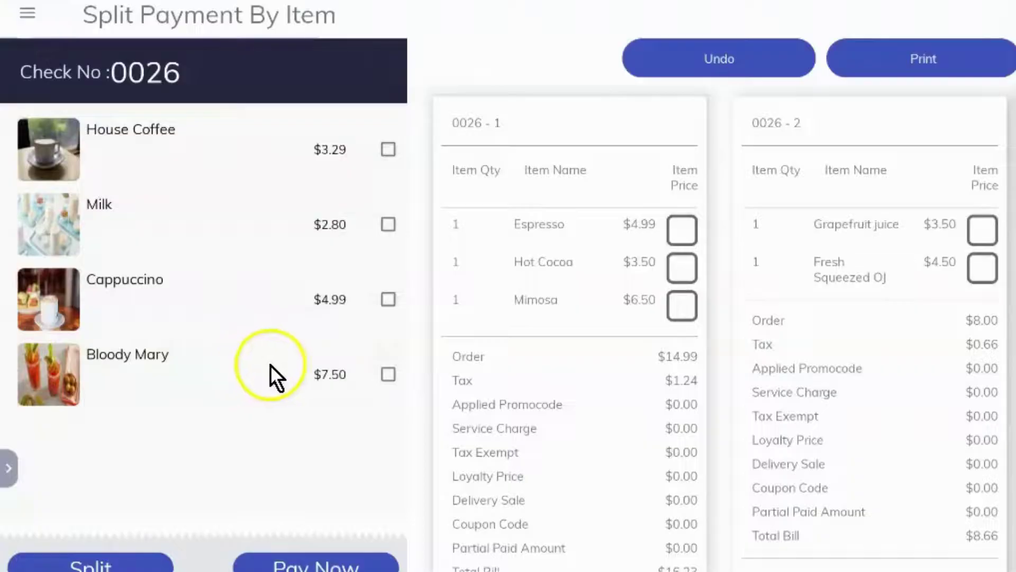
- Split Bloody Mary, Cappuccino and Milk into a third check
left_click(267, 366)
left_click(266, 301)
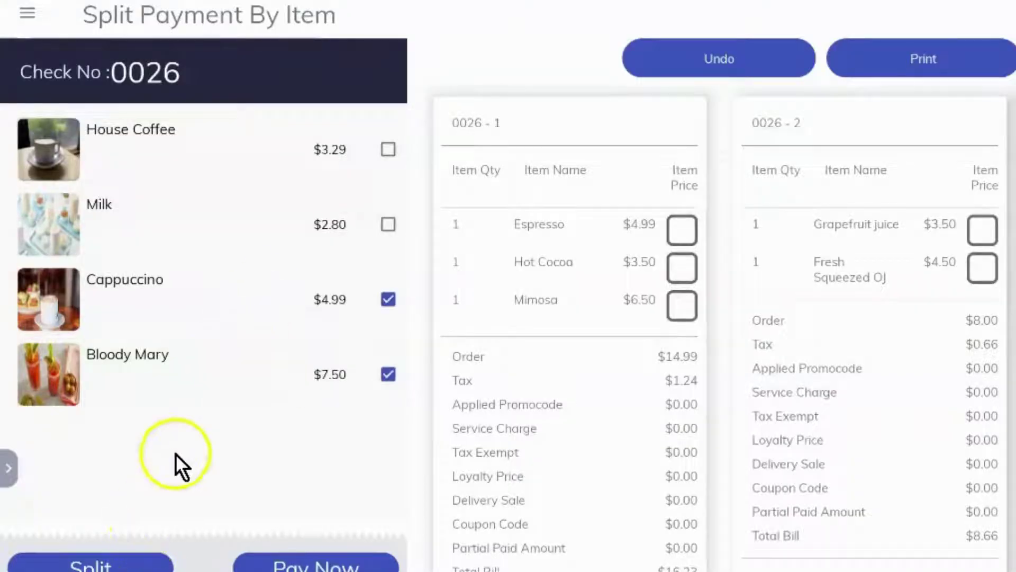
left_click(200, 237)
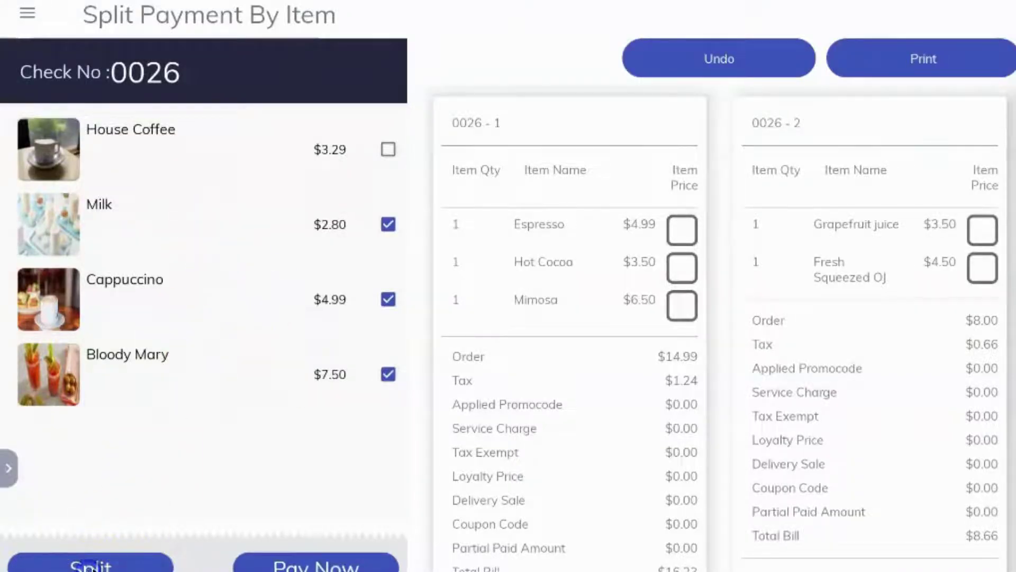
left_click(92, 568)
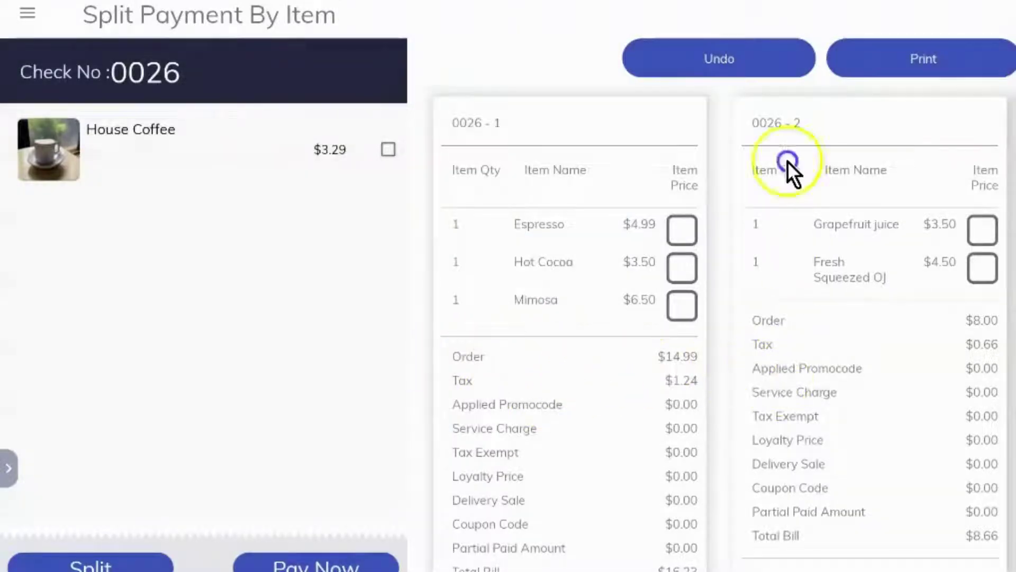
- Move the Mimosa from the first split check to the second split check
scroll(767, 403, "down", 5)
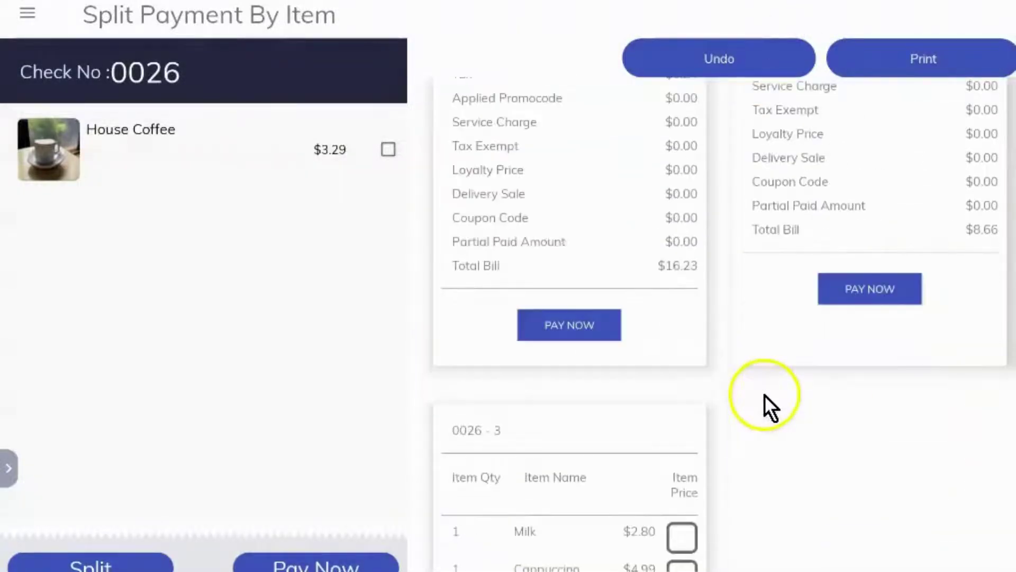
scroll(738, 419, "up", 5)
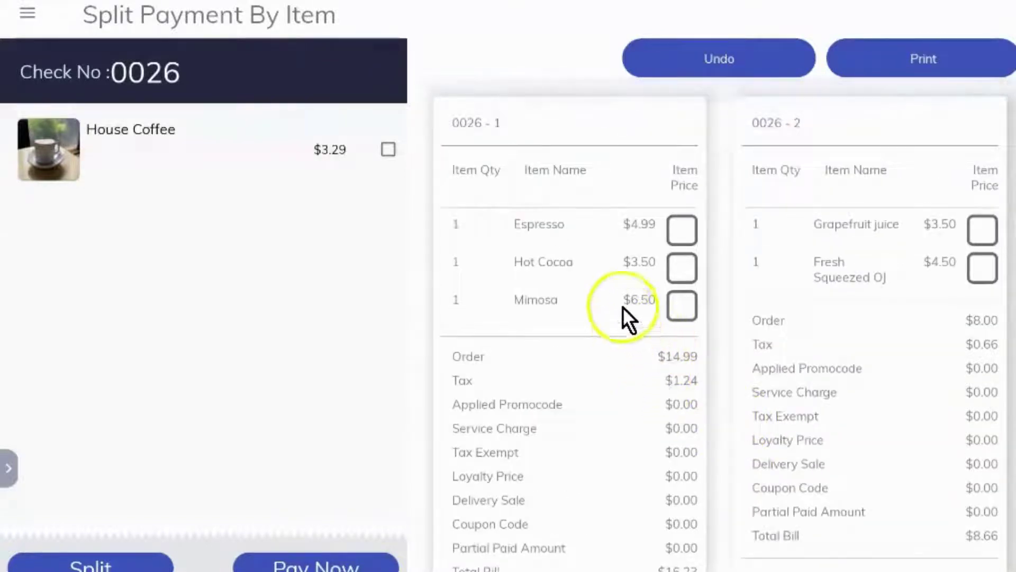
left_click(681, 304)
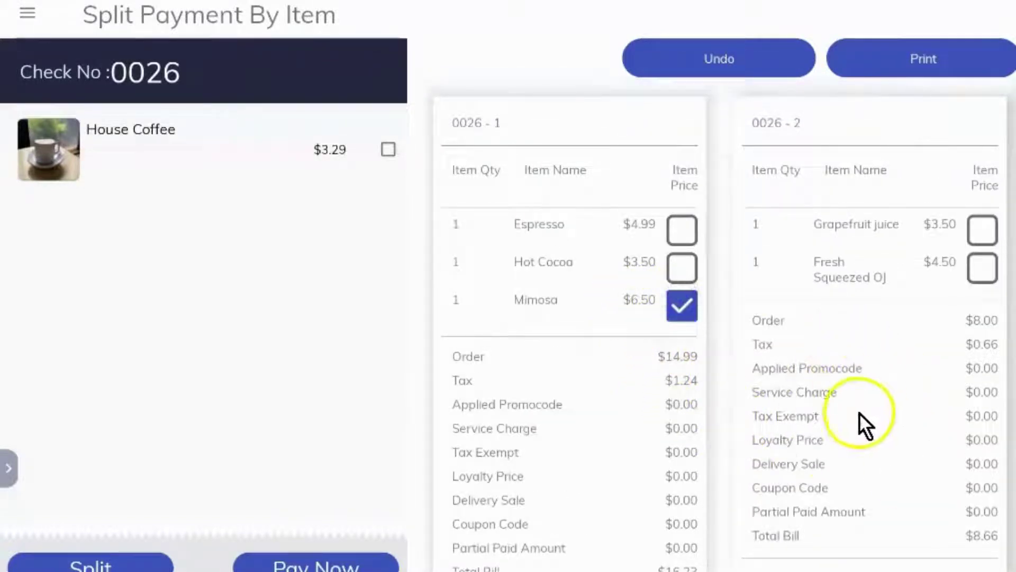
left_click(870, 395)
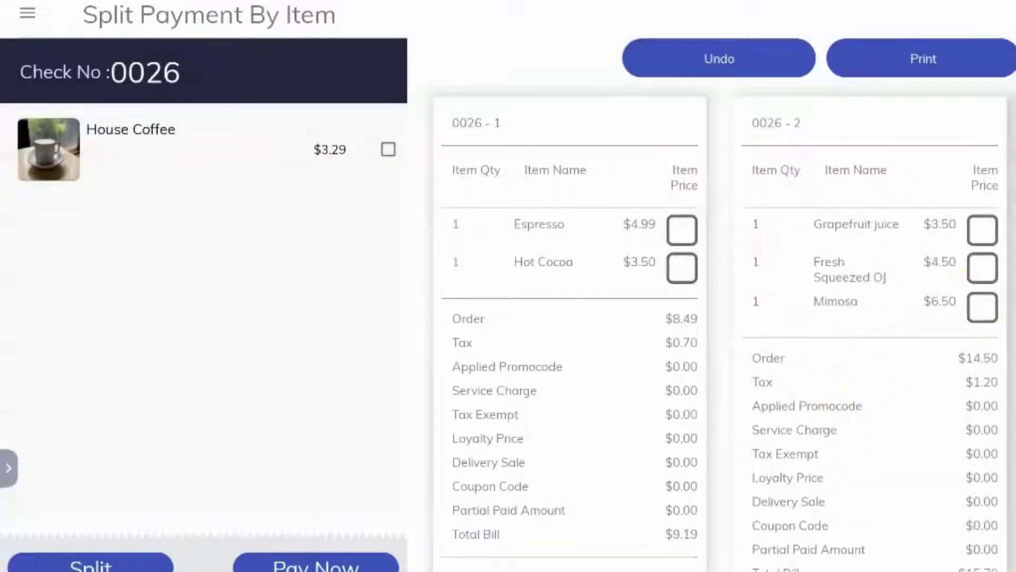
- Move the Grapefruit juice from the second split check back to the unsplit items of the main check
left_click(982, 230)
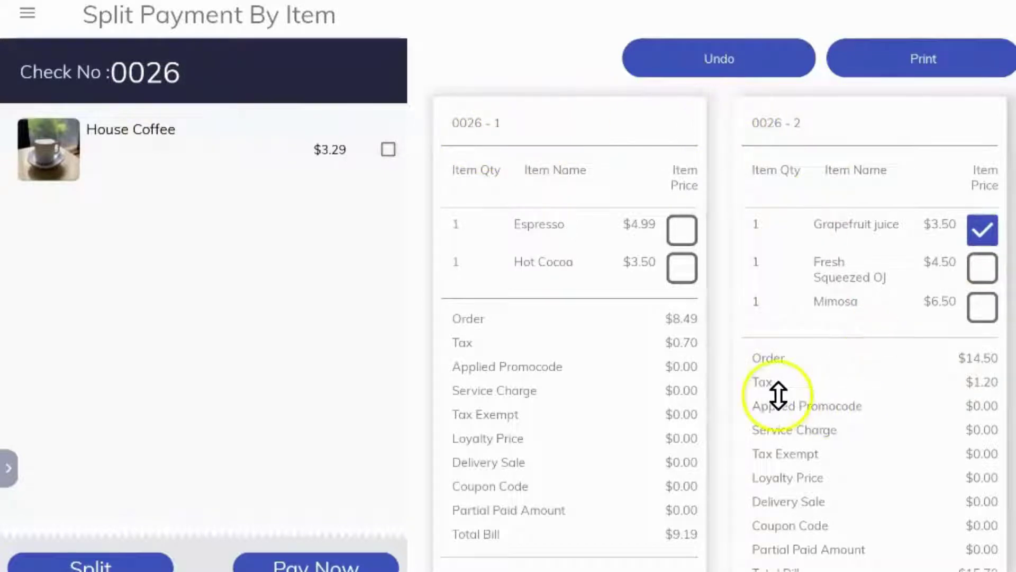
scroll(779, 394, "down", 8)
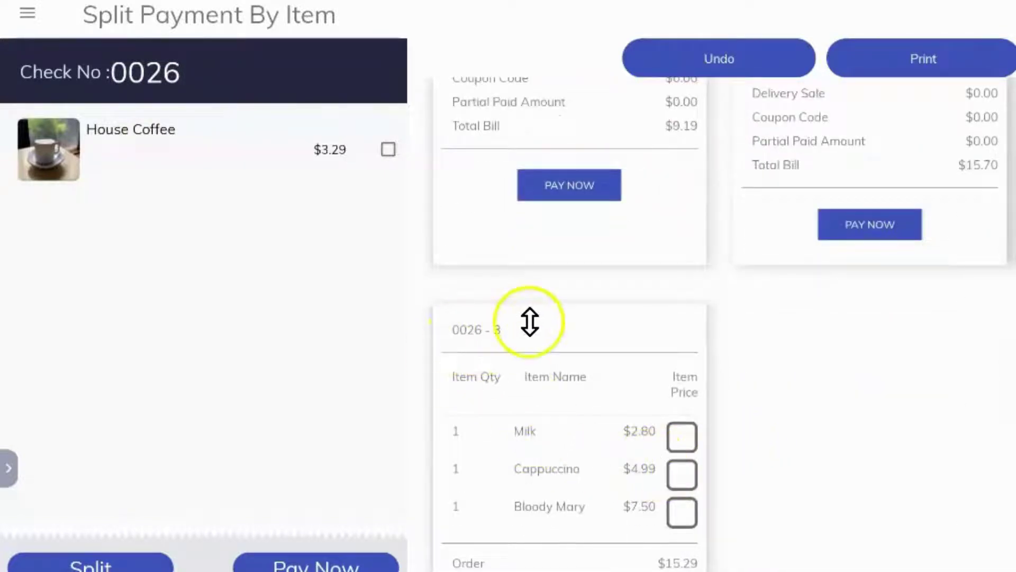
scroll(530, 321, "up", 8)
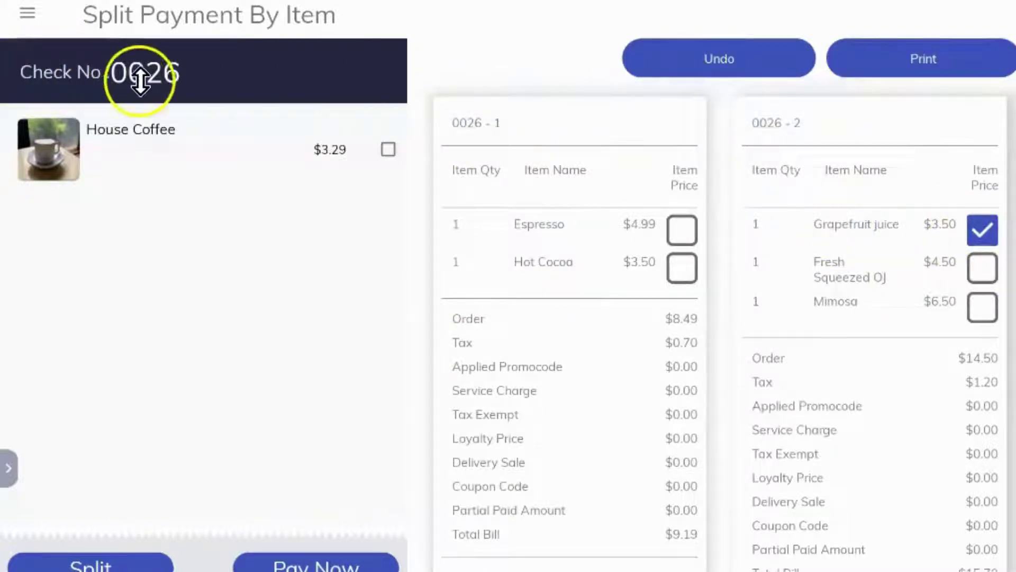
left_click(140, 79)
left_click(182, 68)
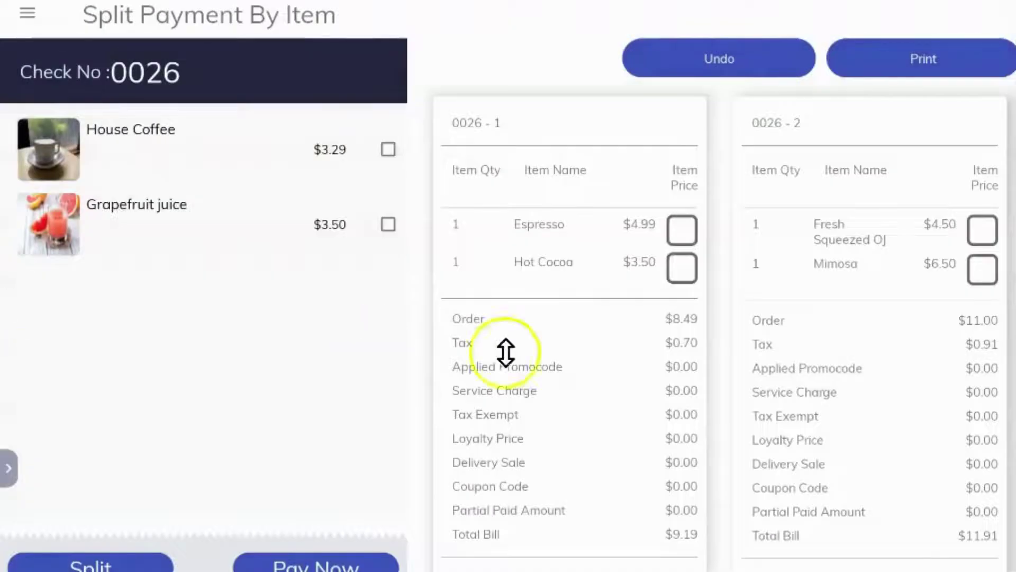
- Split the remaining House Coffee and Grapefruit juice into a fourth check
left_click(384, 151)
left_click(373, 224)
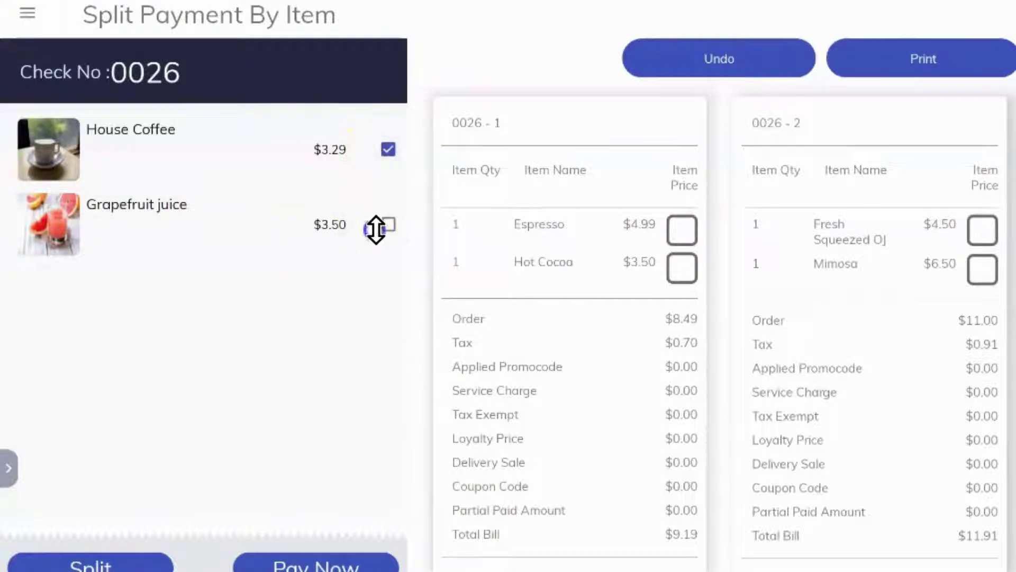
left_click(102, 562)
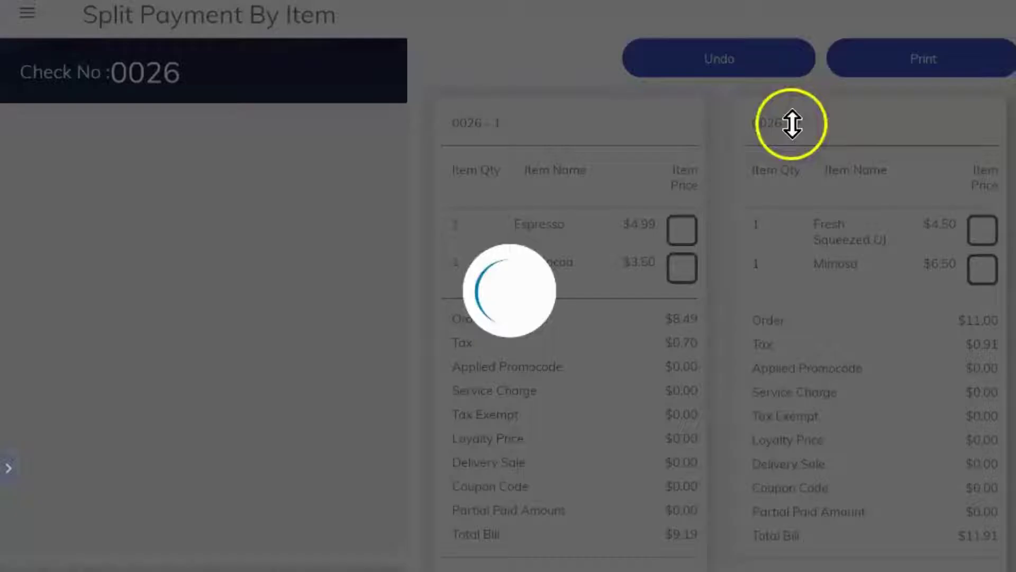
- Open the payment screen of the first split check and go to its menu for adding items
scroll(567, 347, "down", 4)
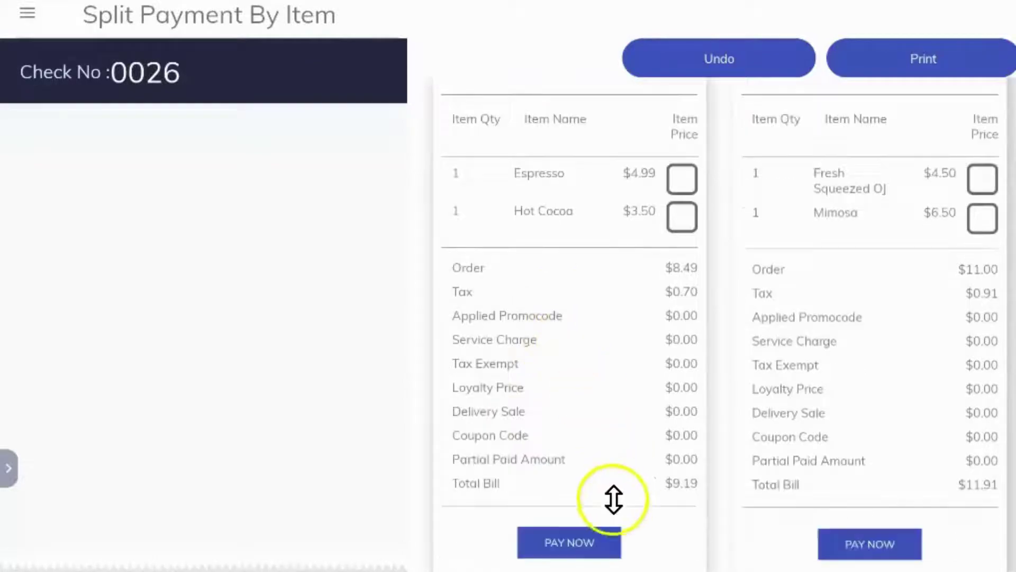
left_click(578, 390)
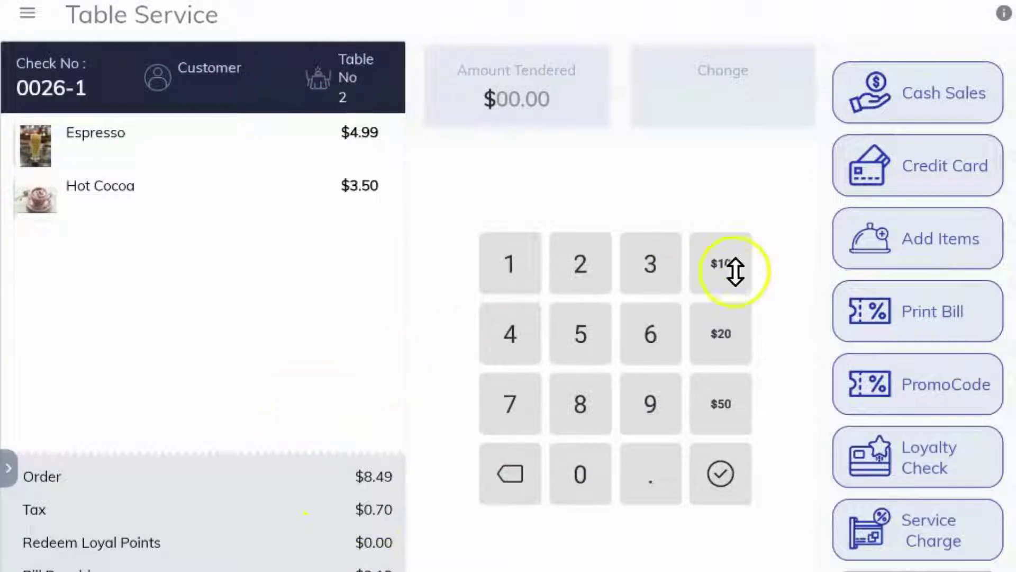
left_click(920, 240)
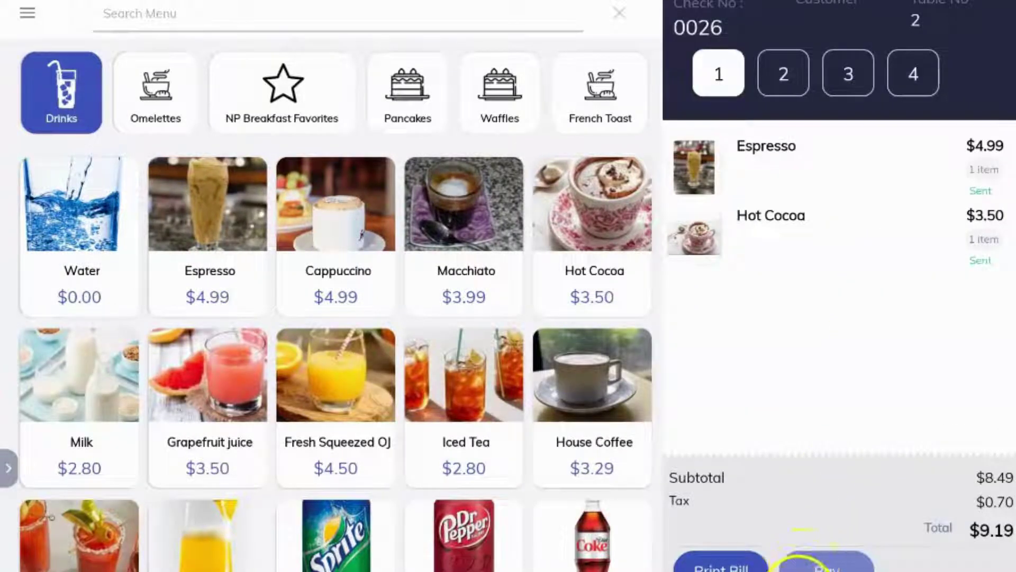
- View the orders of split checks 2, 3 and 4, and return to the split payment overview
left_click(828, 557)
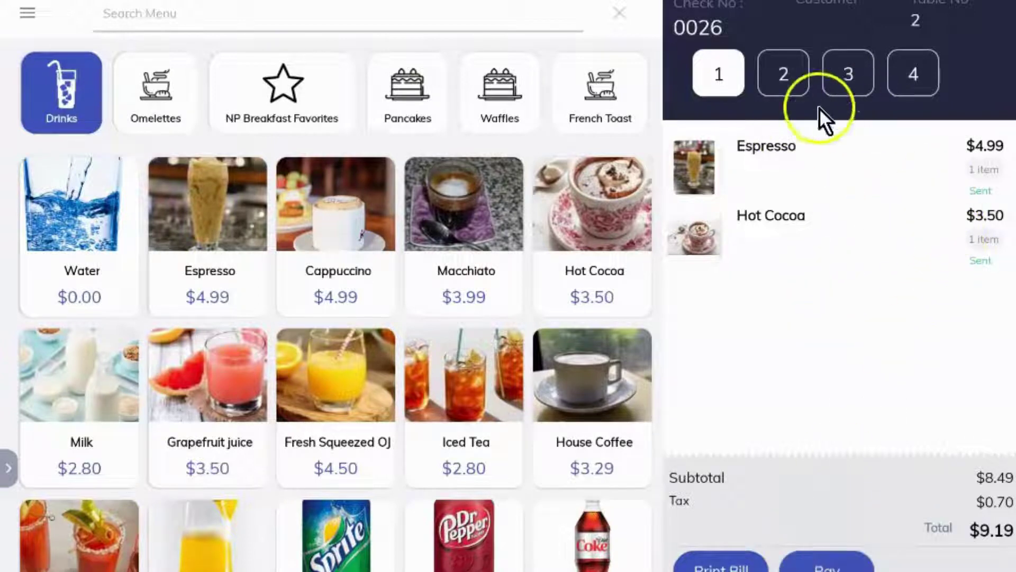
left_click(779, 72)
left_click(848, 87)
left_click(909, 86)
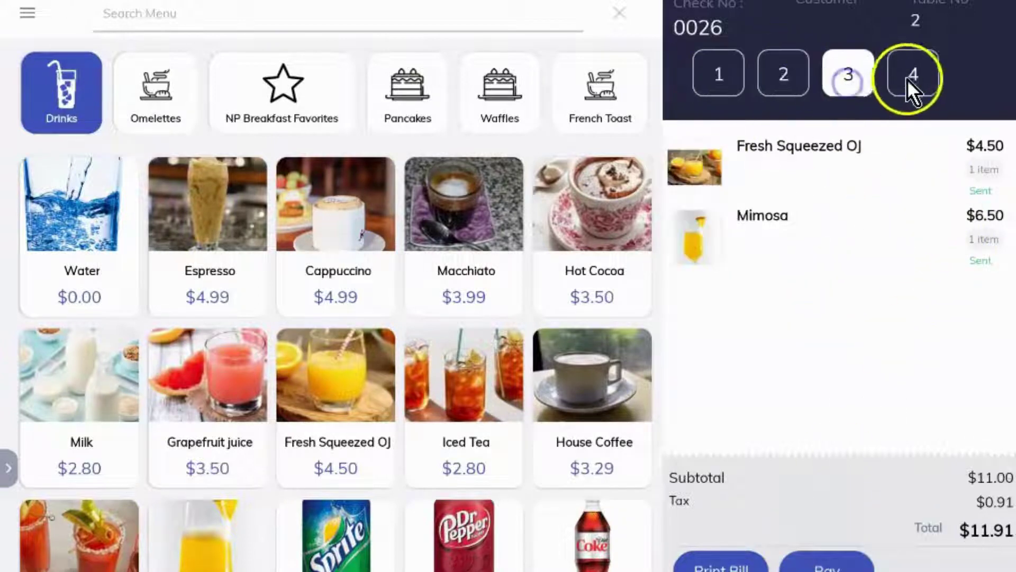
left_click(866, 567)
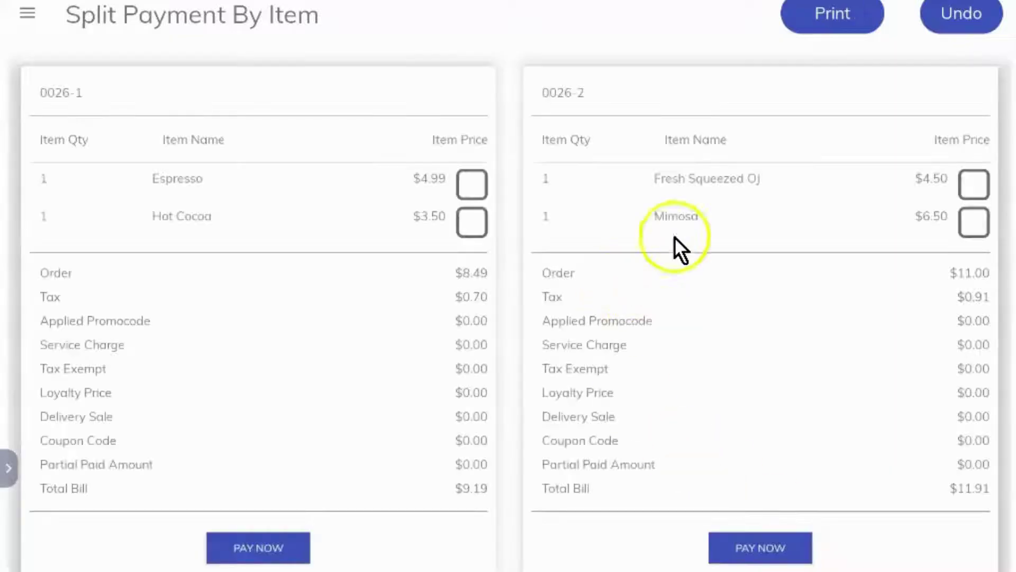
- Print the split checks from the payment overview and look over the separate bills
scroll(595, 79, "down", 1)
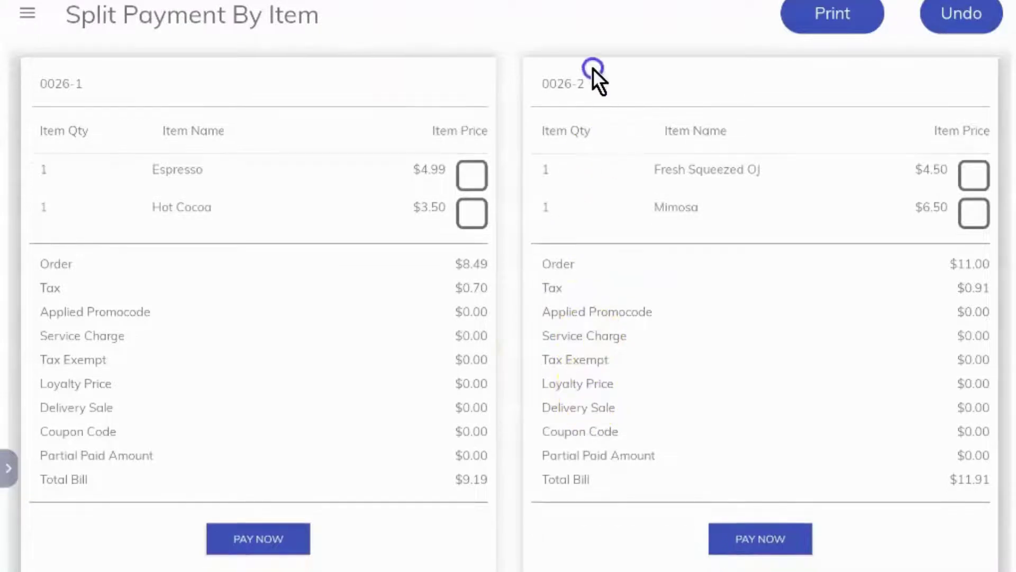
scroll(666, 411, "down", 10)
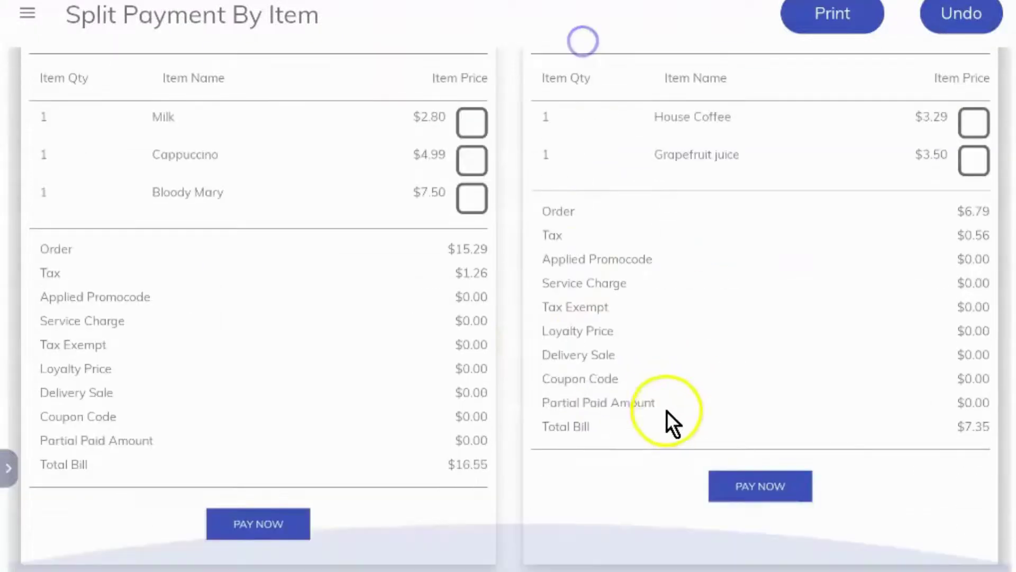
left_click(823, 15)
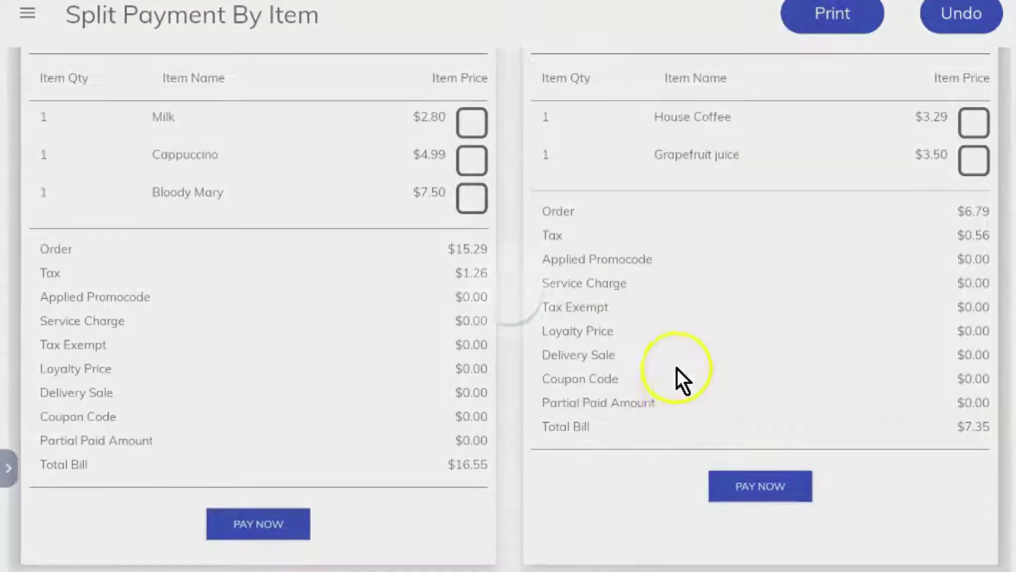
scroll(609, 371, "up", 10)
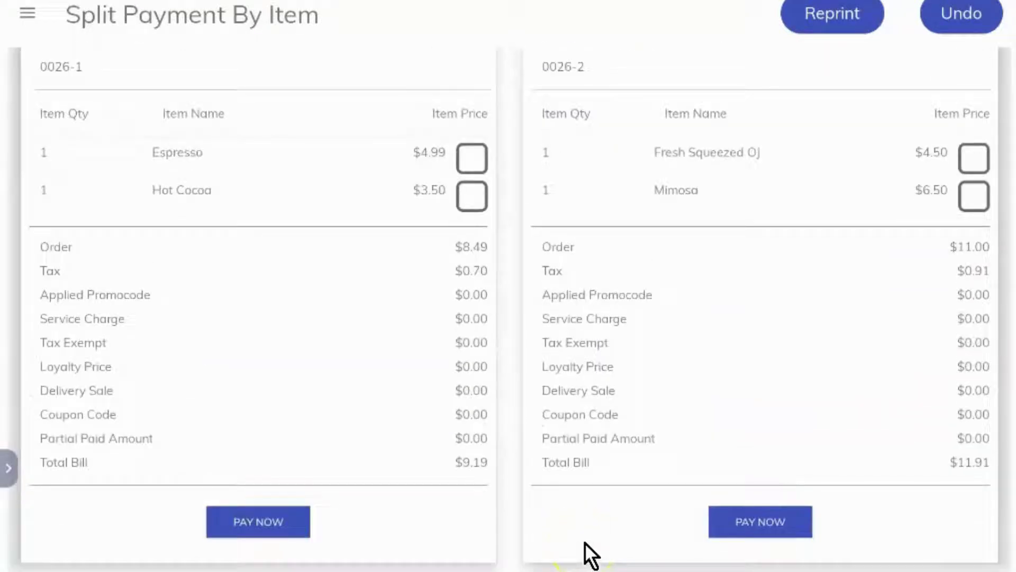
left_click(599, 281)
scroll(568, 478, "up", 1)
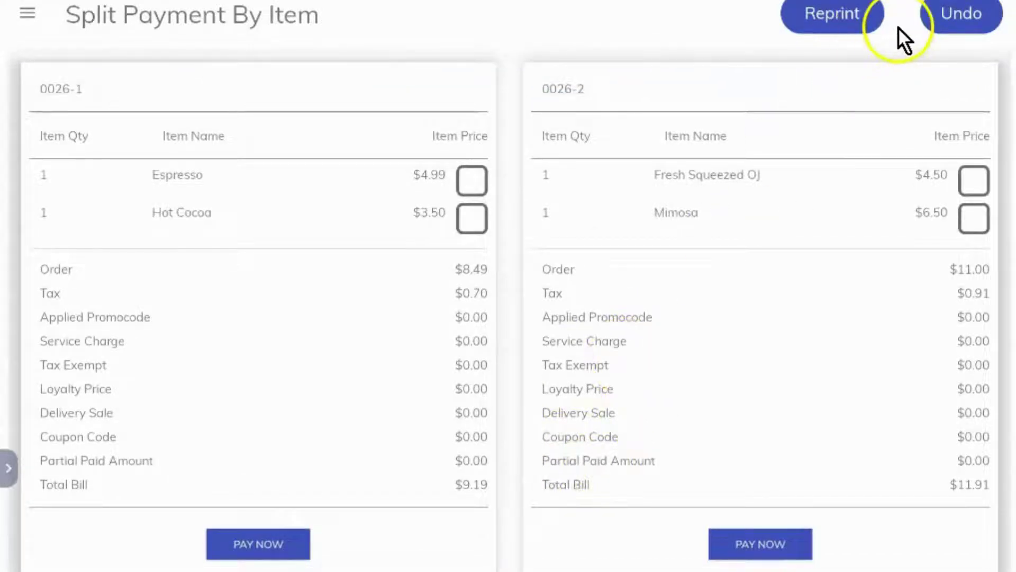
- Open table 2's guest order from the transactions list
left_click(30, 13)
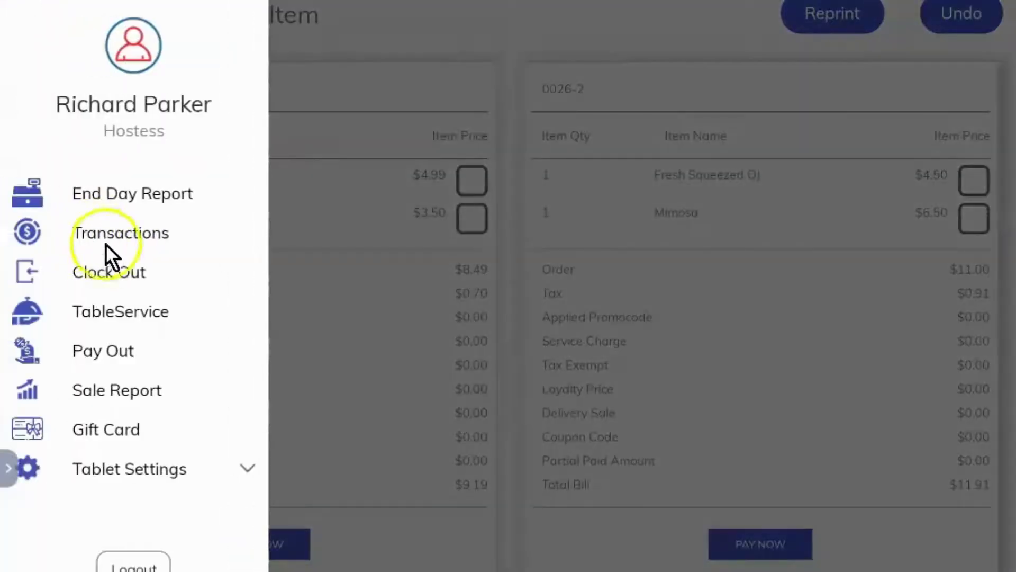
left_click(107, 234)
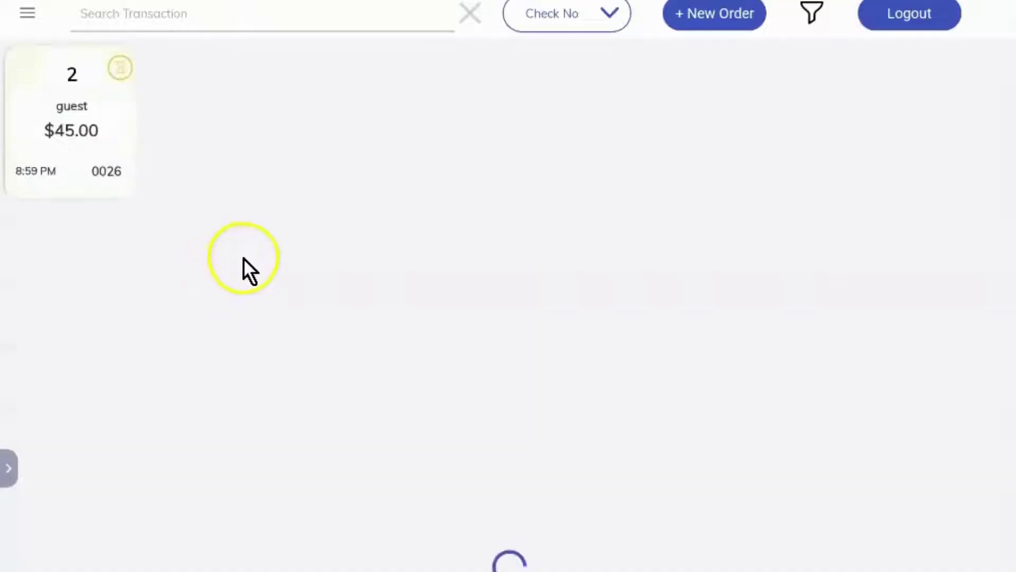
left_click(98, 151)
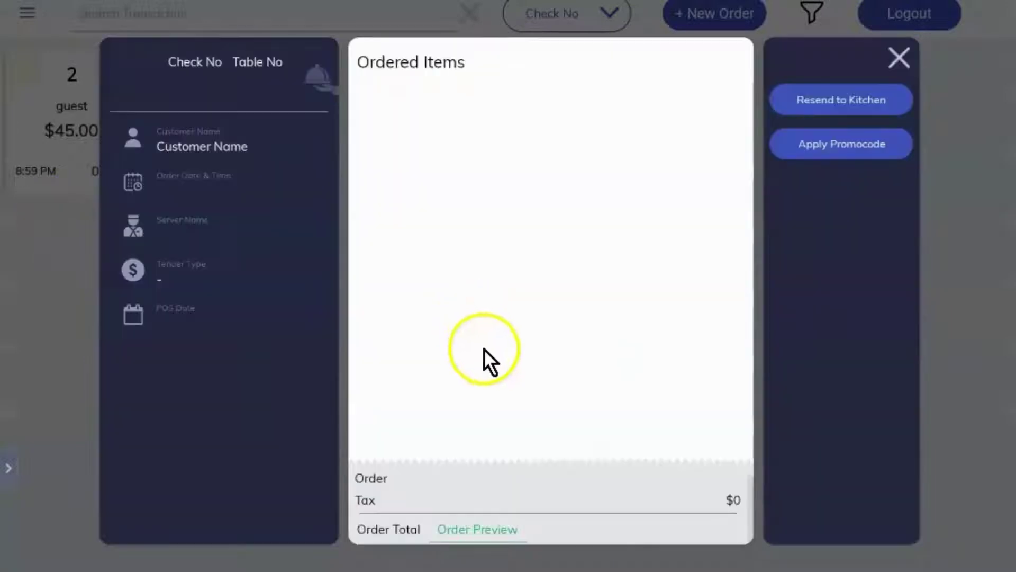
- View split checks 3 and 4 in the order details and proceed to pay the check
left_click(543, 80)
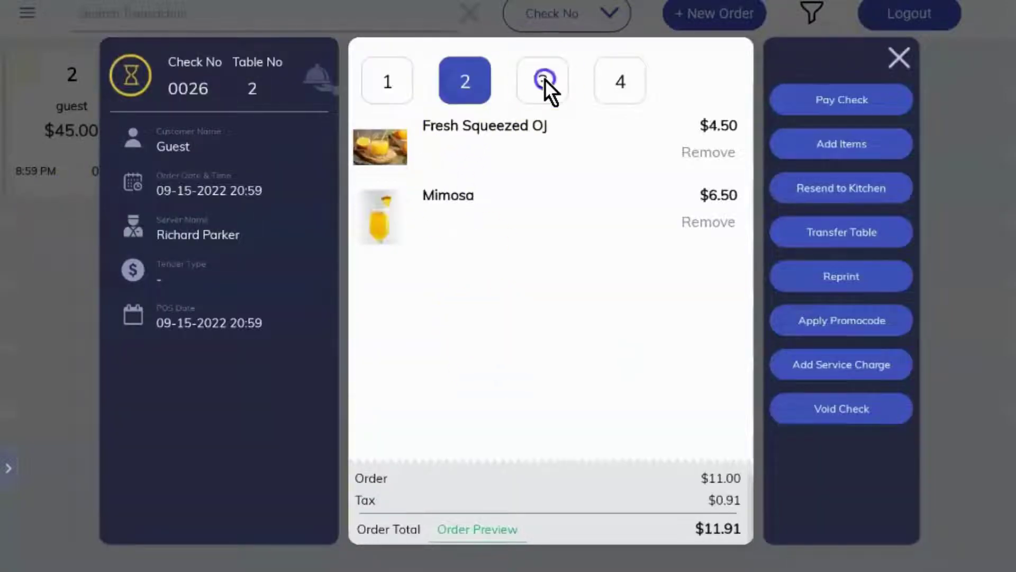
left_click(618, 80)
left_click(807, 100)
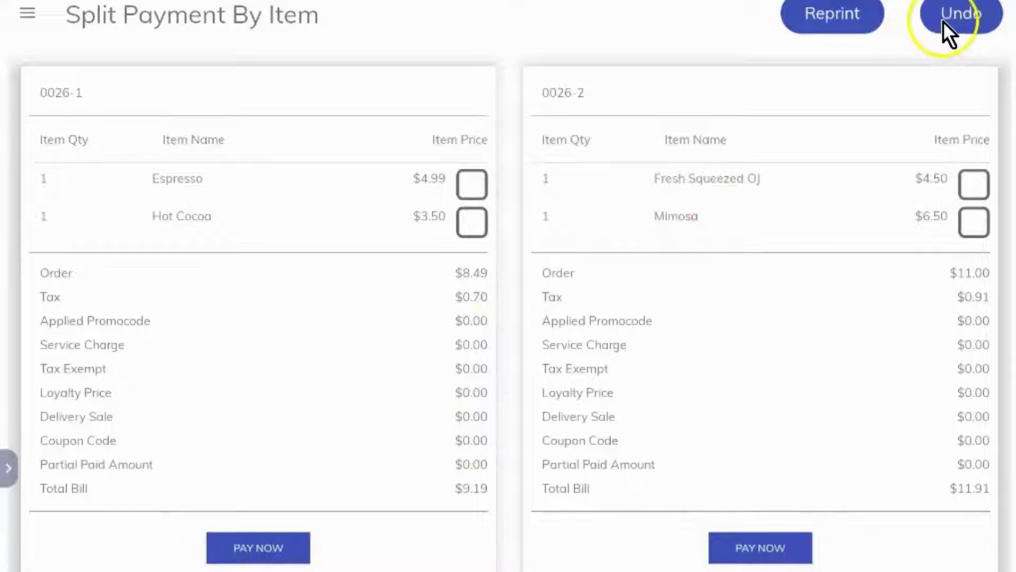
- Undo the split by item and split the whole check by seat into 4
left_click(964, 15)
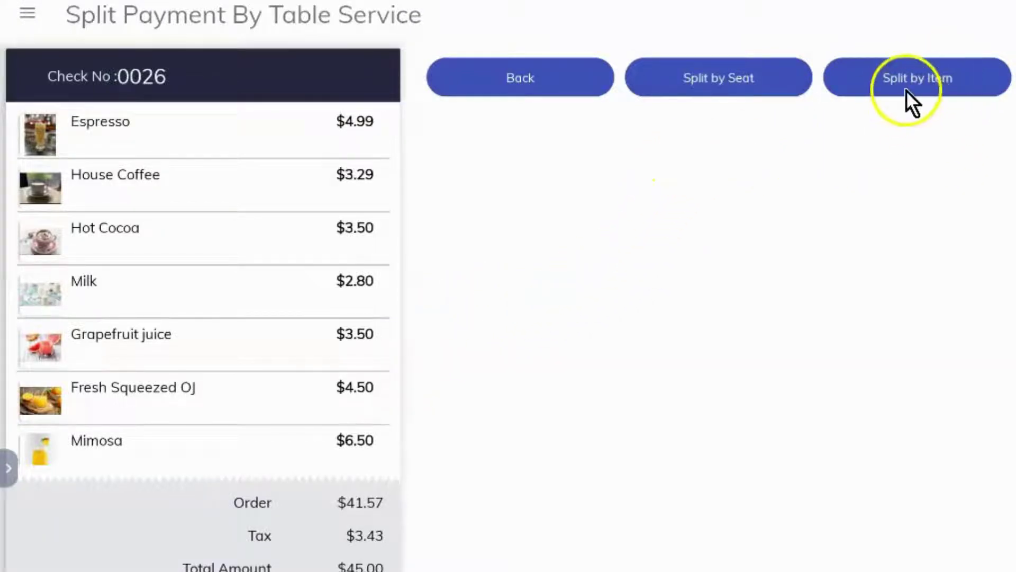
left_click(713, 77)
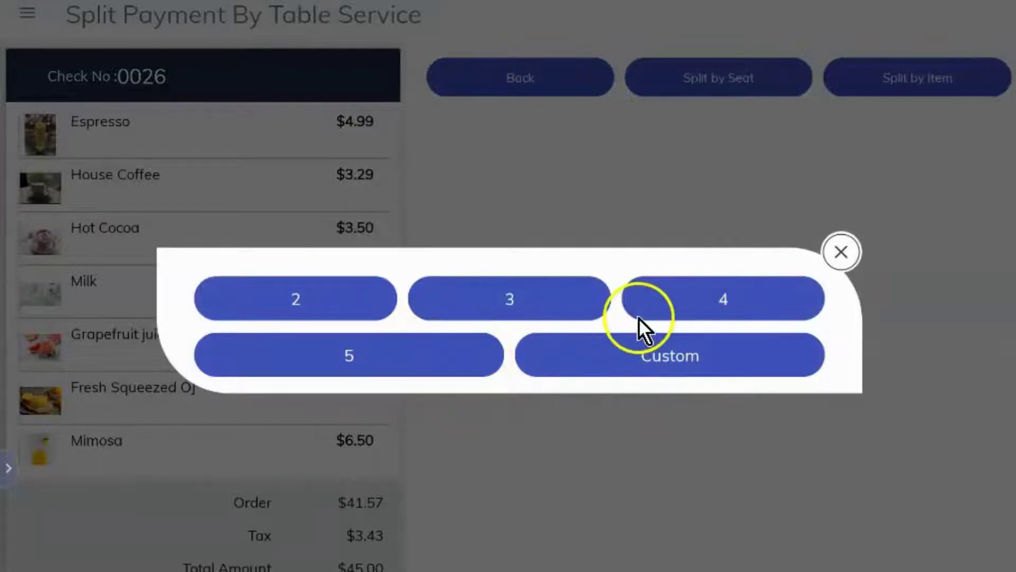
left_click(740, 311)
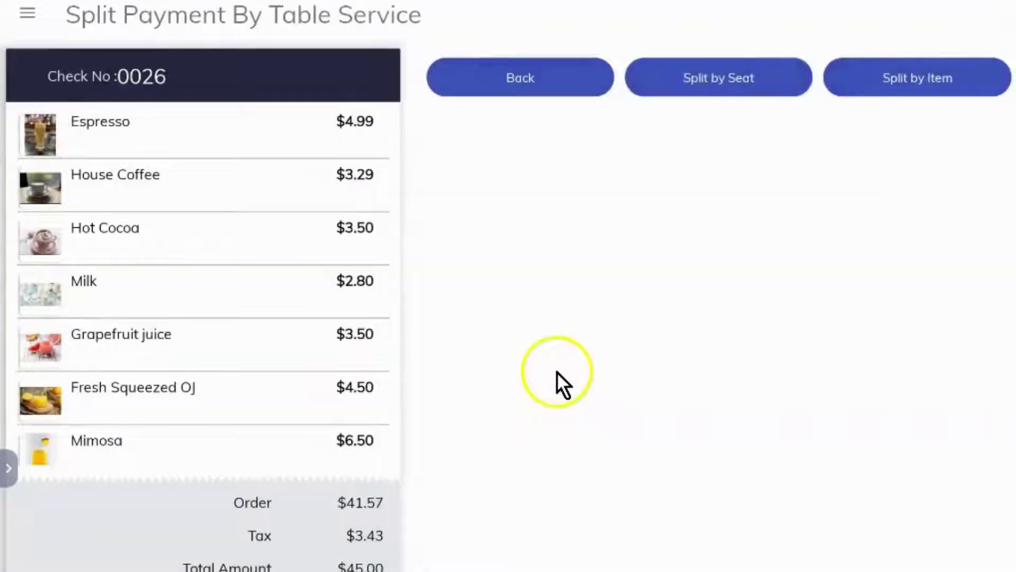
- Look over the checks split by seat and undo the split by seat
left_click_drag(777, 420, 786, 65)
left_click_drag(805, 328, 812, 560)
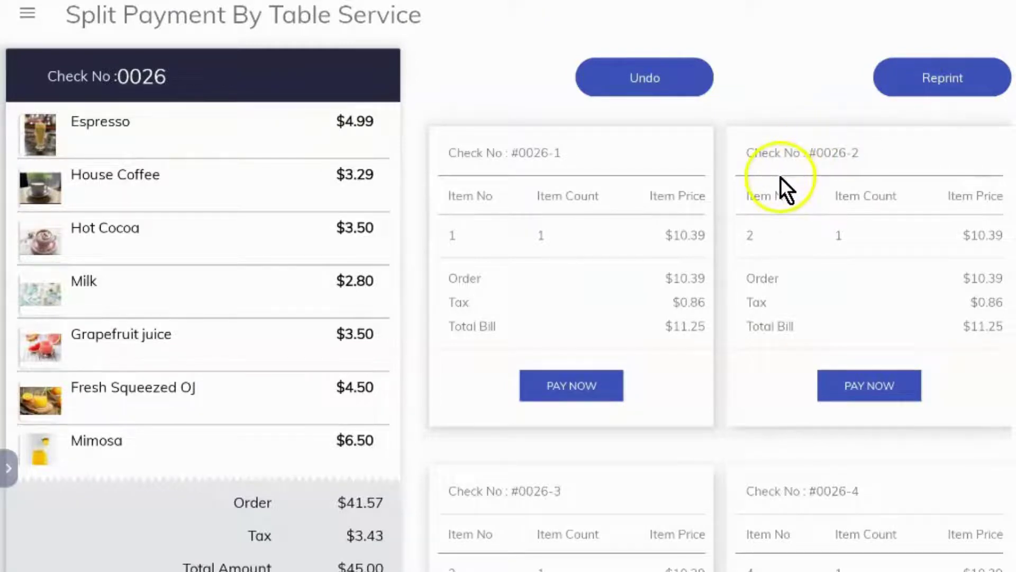
left_click(615, 86)
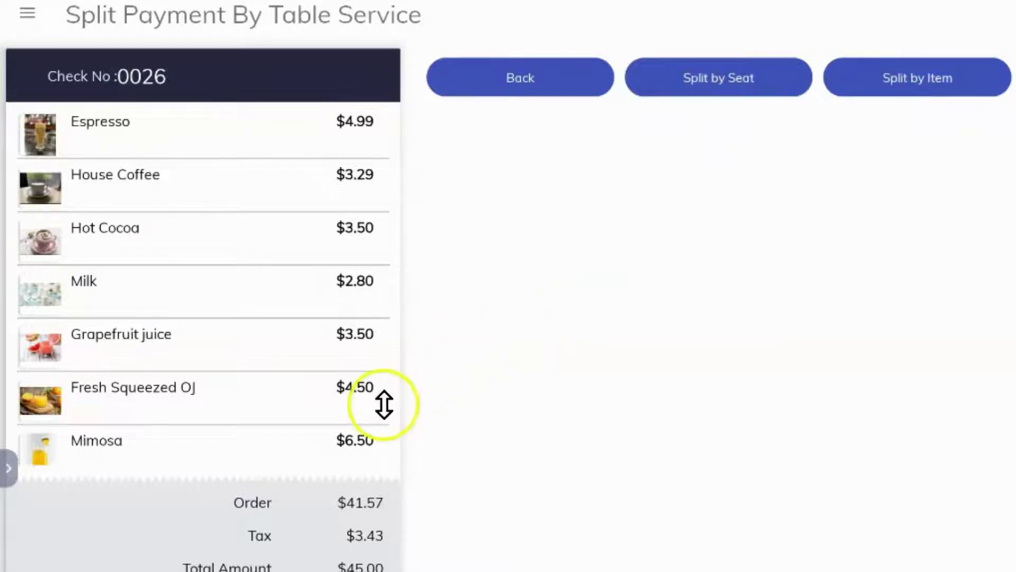
- Split the check by item, moving Espresso and Grapefruit juice onto a separate check
left_click(856, 78)
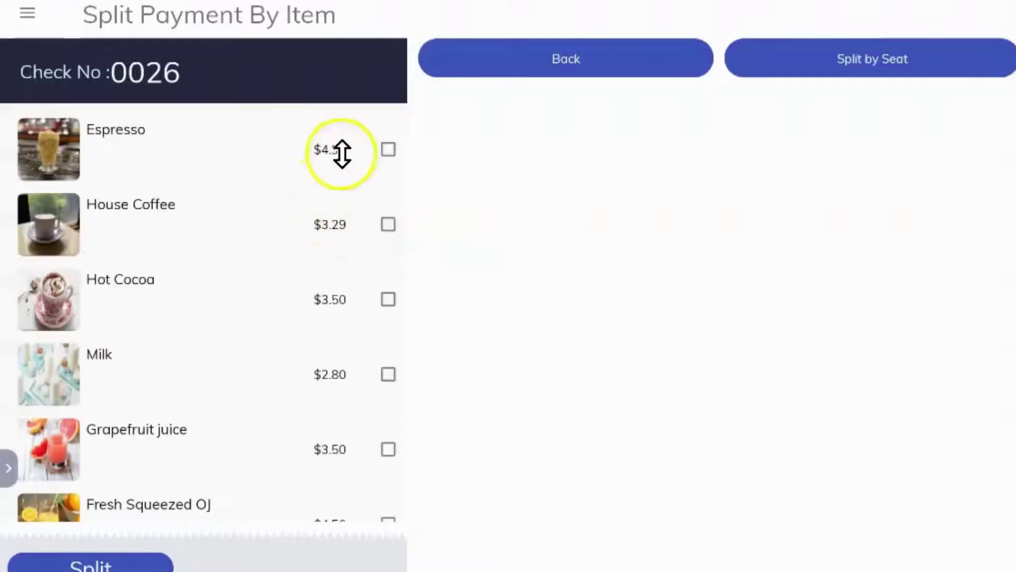
left_click(342, 153)
left_click(313, 437)
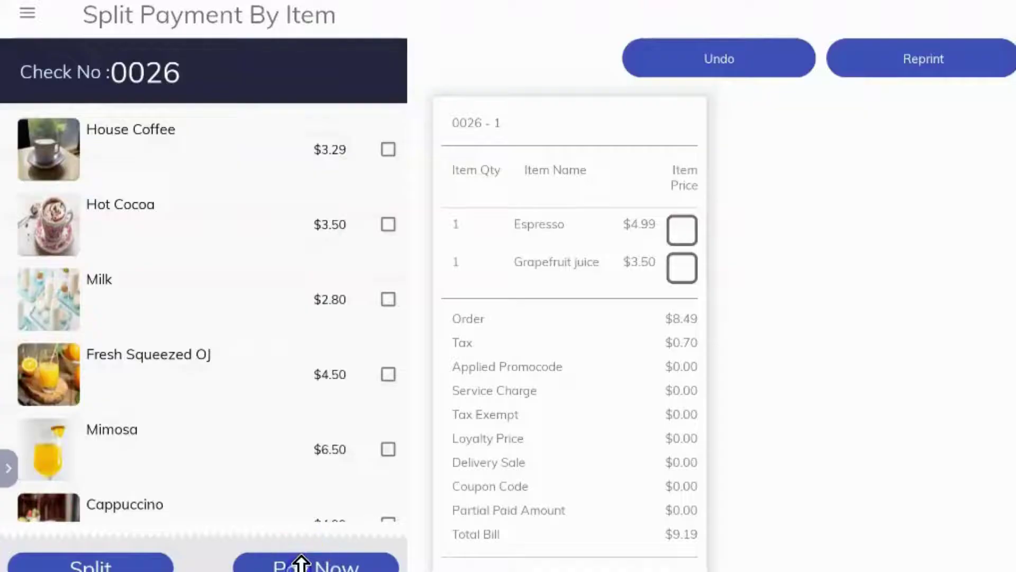
- Pay for the remaining unsplit items as a cash sale and look over the split bills
left_click(300, 562)
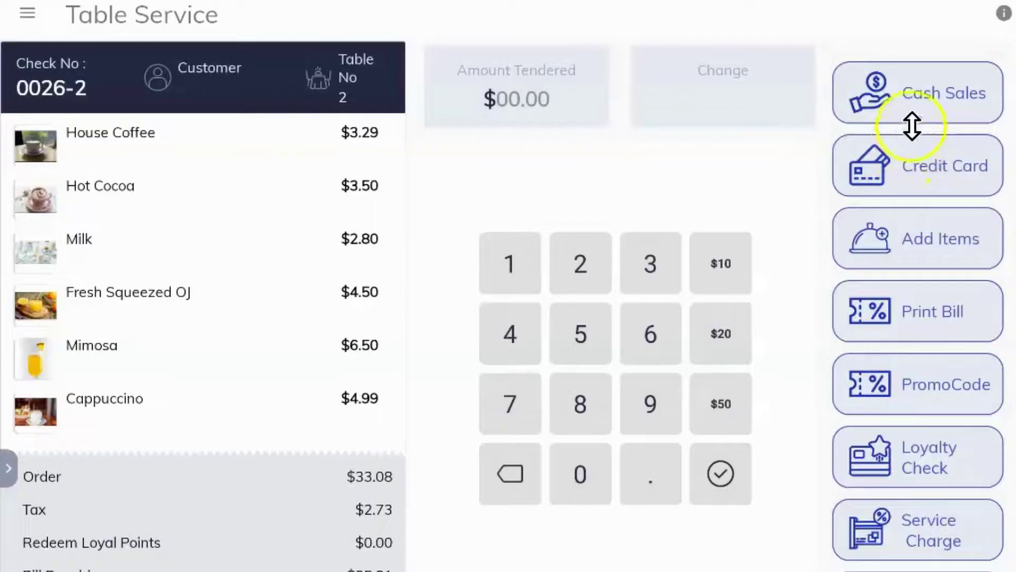
left_click(911, 99)
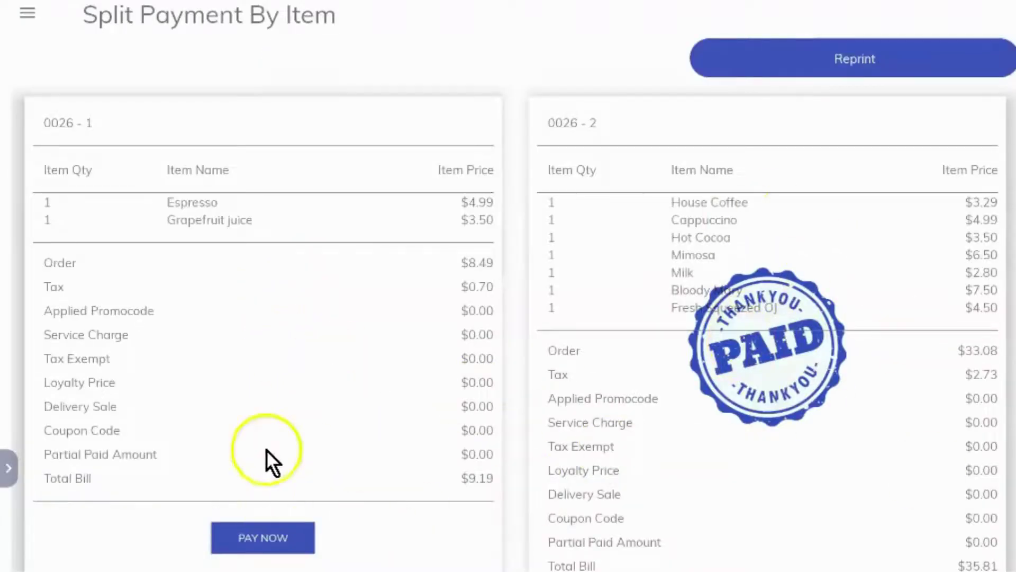
scroll(262, 148, "down", 1)
- Open table 2's guest order from the transactions list and view split checks 1 and 2
left_click(27, 13)
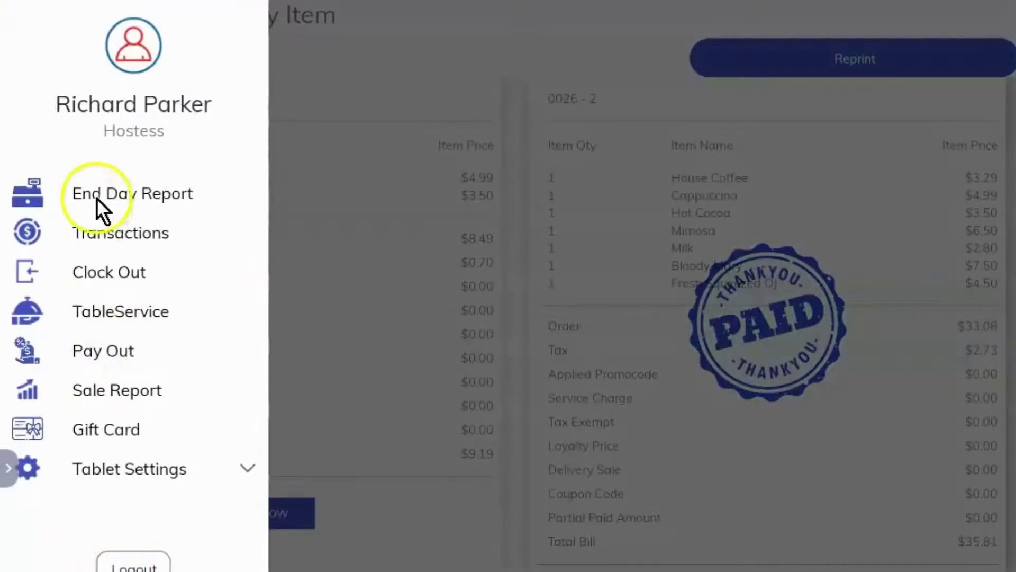
left_click(106, 233)
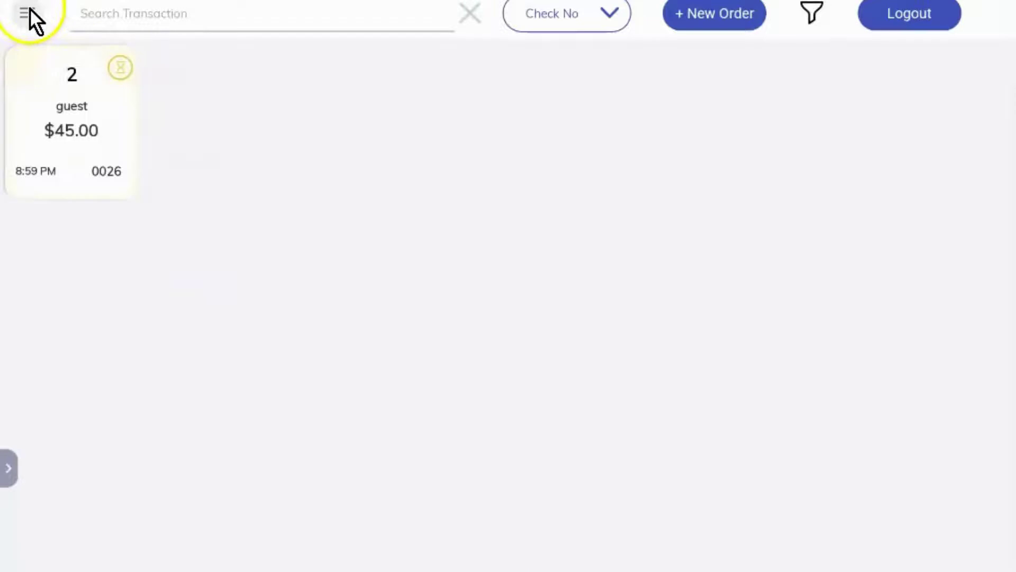
left_click(55, 103)
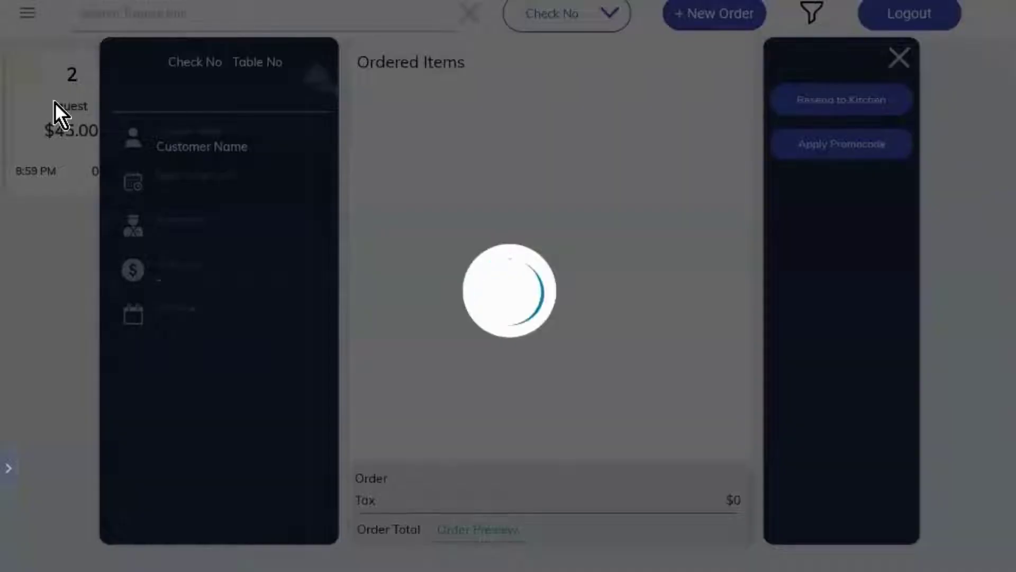
left_click(829, 288)
left_click(462, 75)
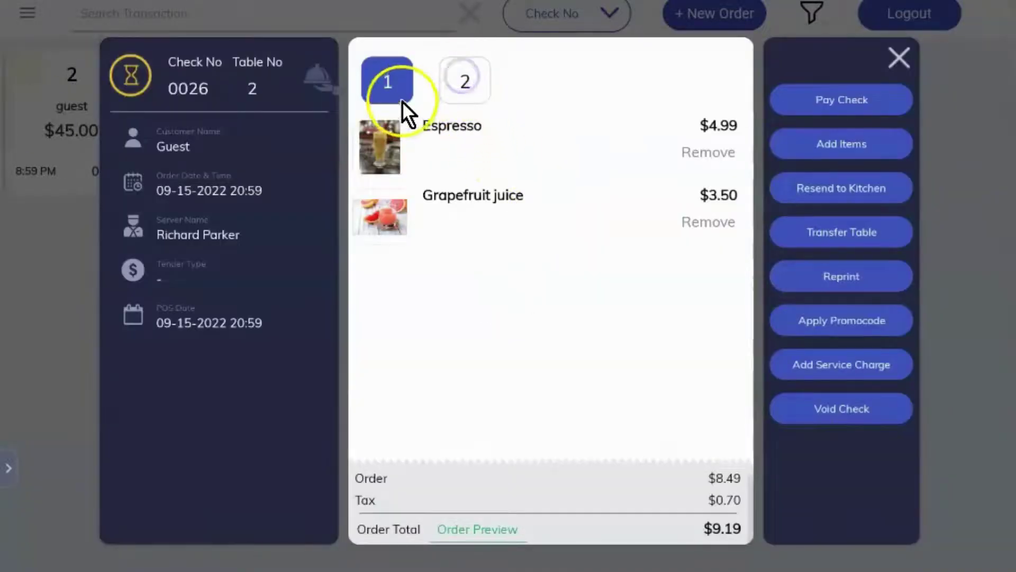
left_click(385, 81)
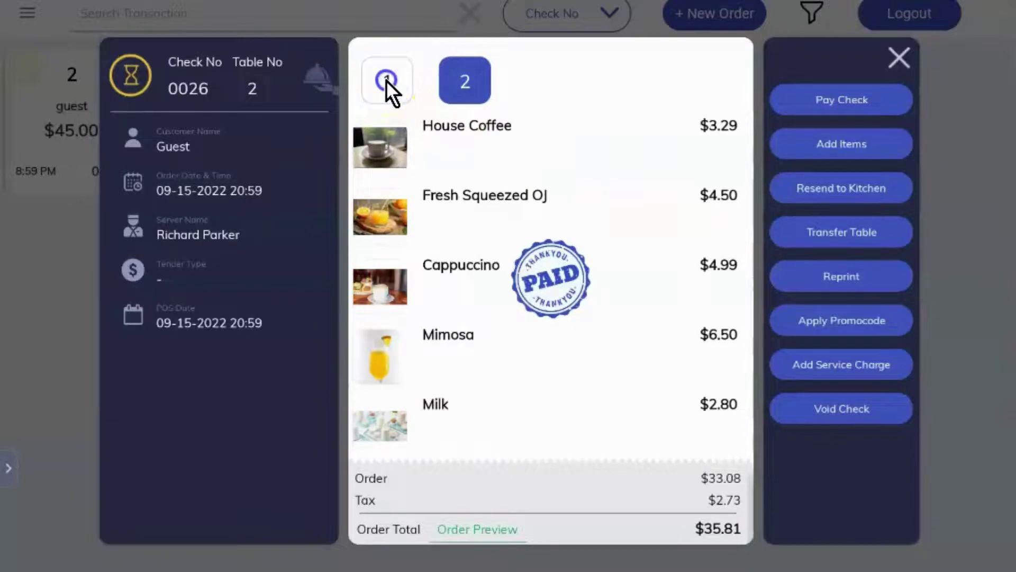
- Pay the split check with Espresso and Grapefruit juice by credit card, adding a custom tip of $2.00
left_click(868, 110)
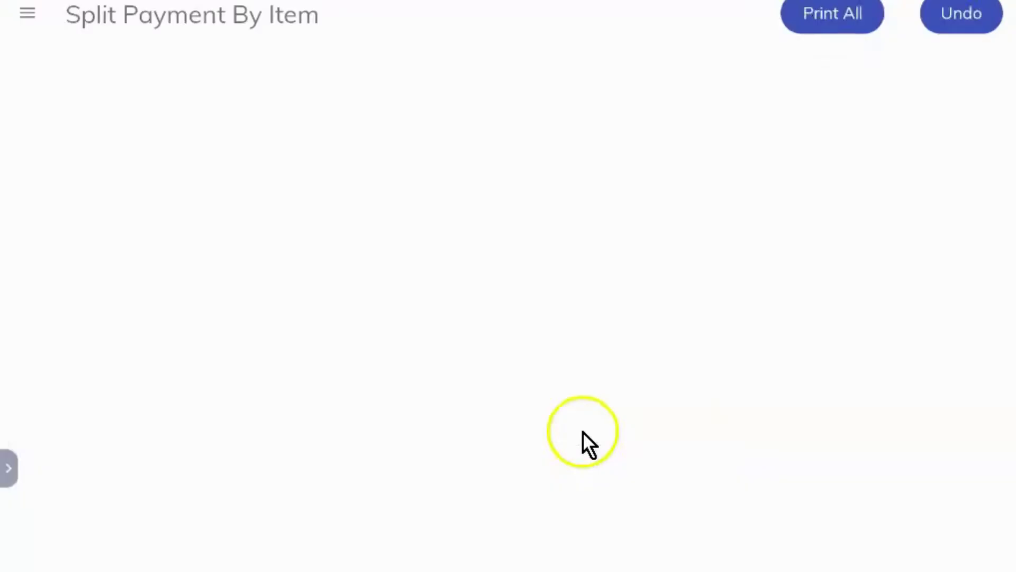
left_click(275, 551)
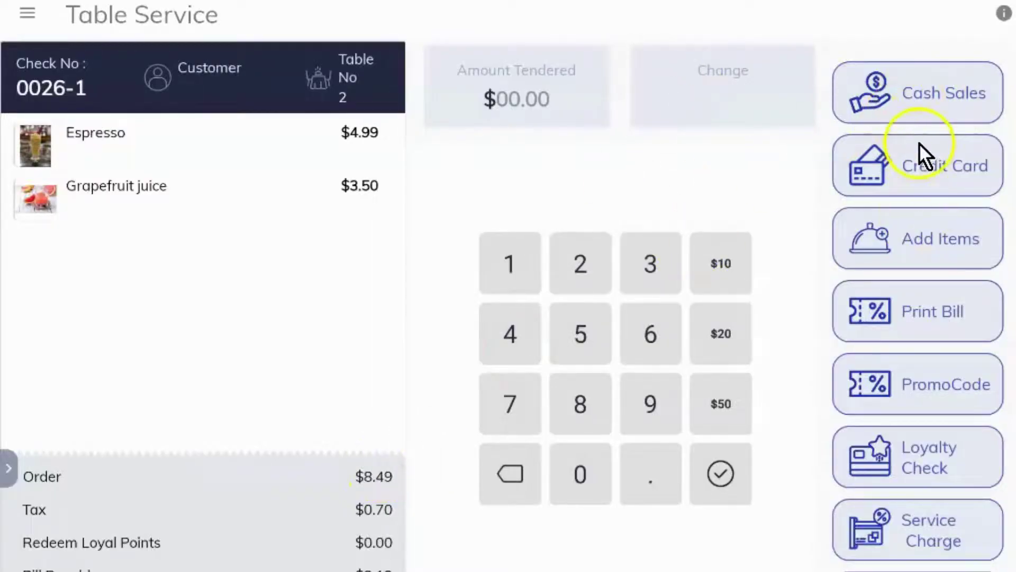
left_click(916, 161)
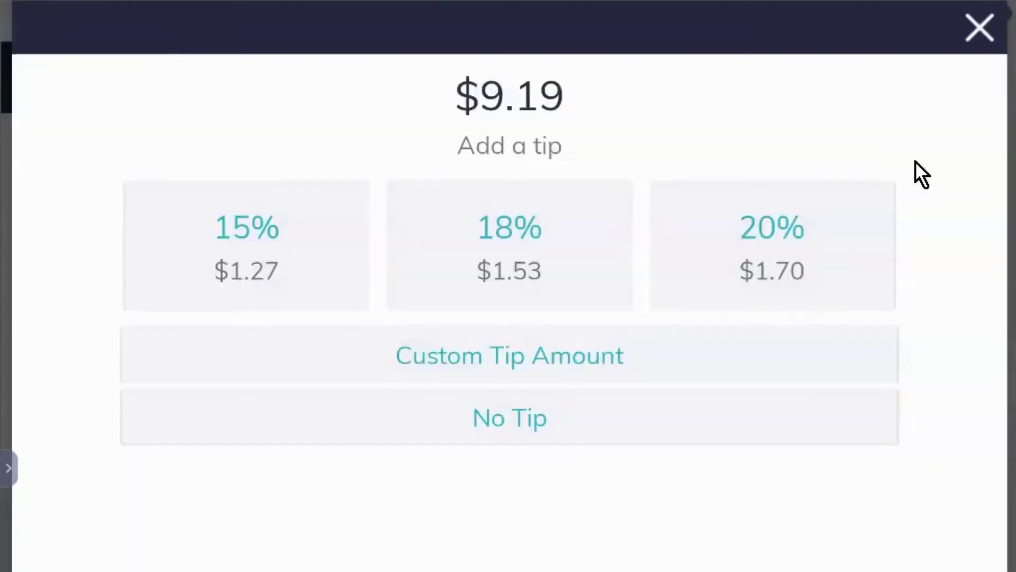
left_click(555, 370)
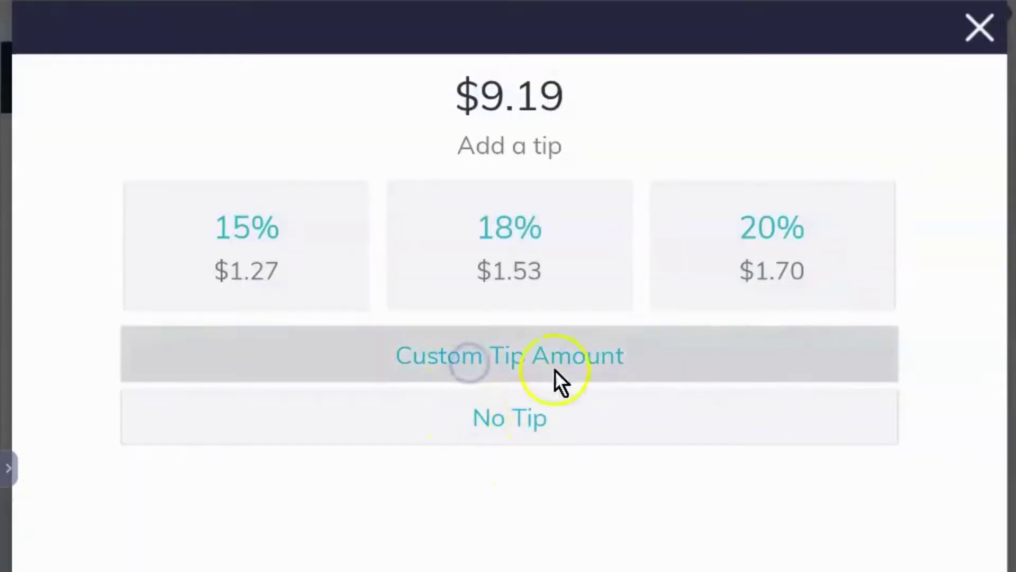
type("200")
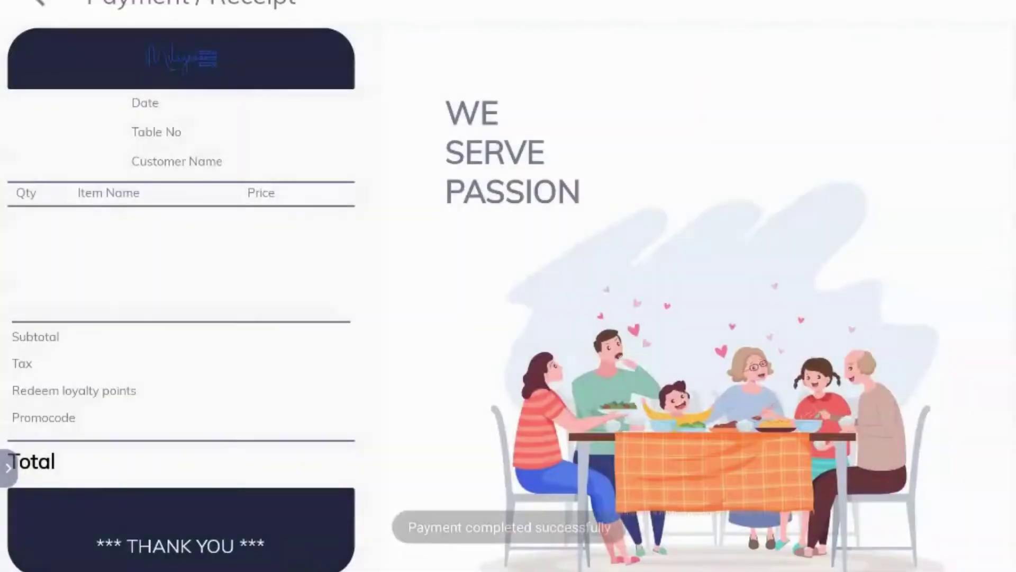
- Sign for the card payment, submit the signature and decline a receipt
mouse_move(316, 321)
left_mouse_down()
mouse_move(348, 208)
mouse_move(401, 277)
mouse_move(357, 308)
left_mouse_up()
left_click_drag(498, 254, 602, 343)
left_click(739, 523)
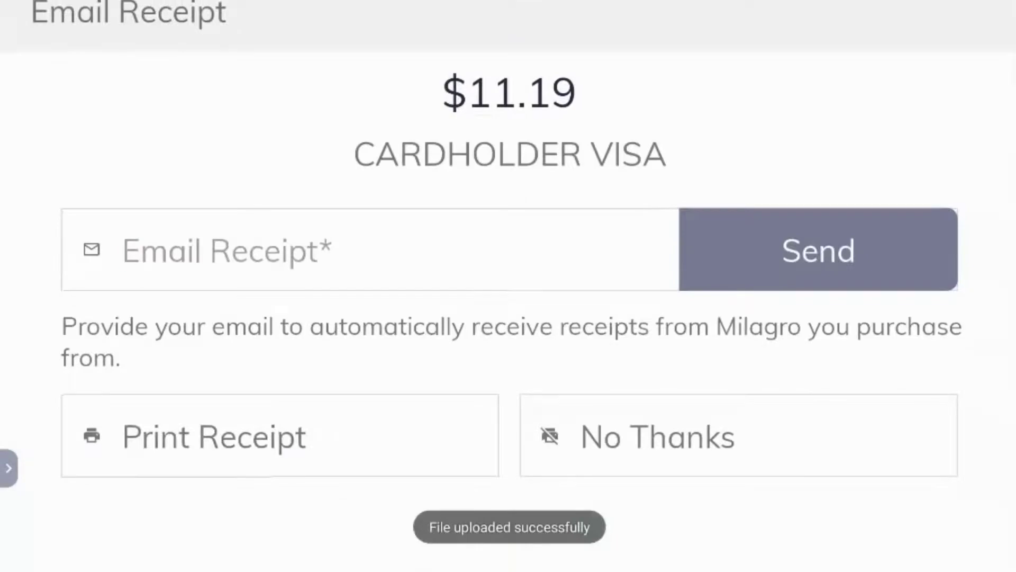
left_click(739, 435)
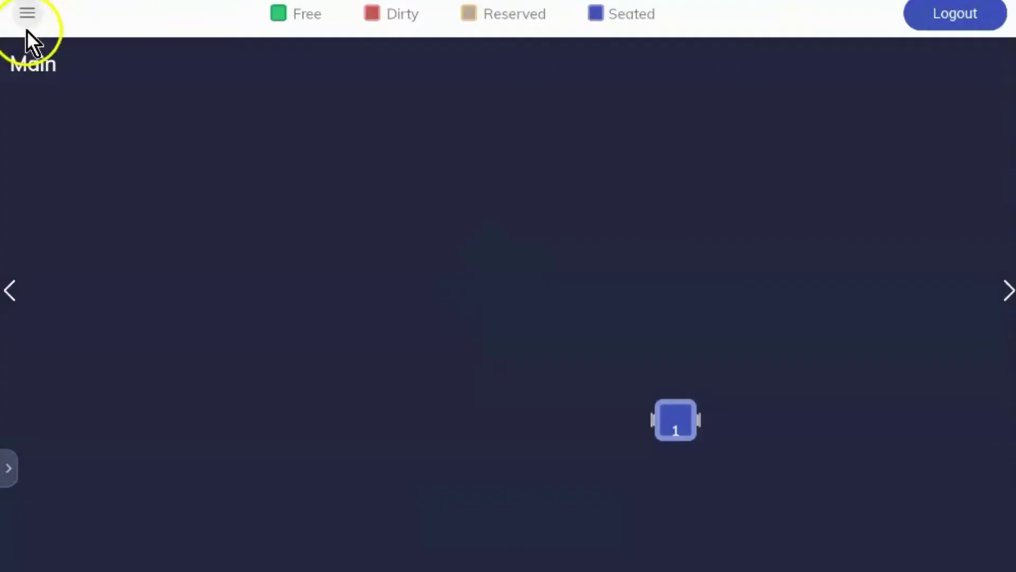
- Filter the transactions list to show all transaction types
left_click(27, 16)
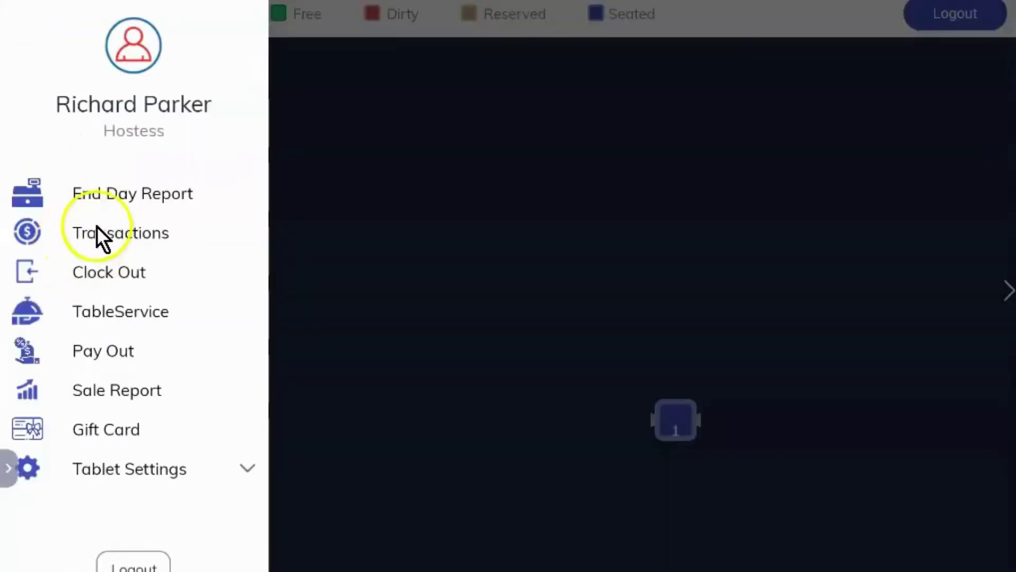
left_click(97, 228)
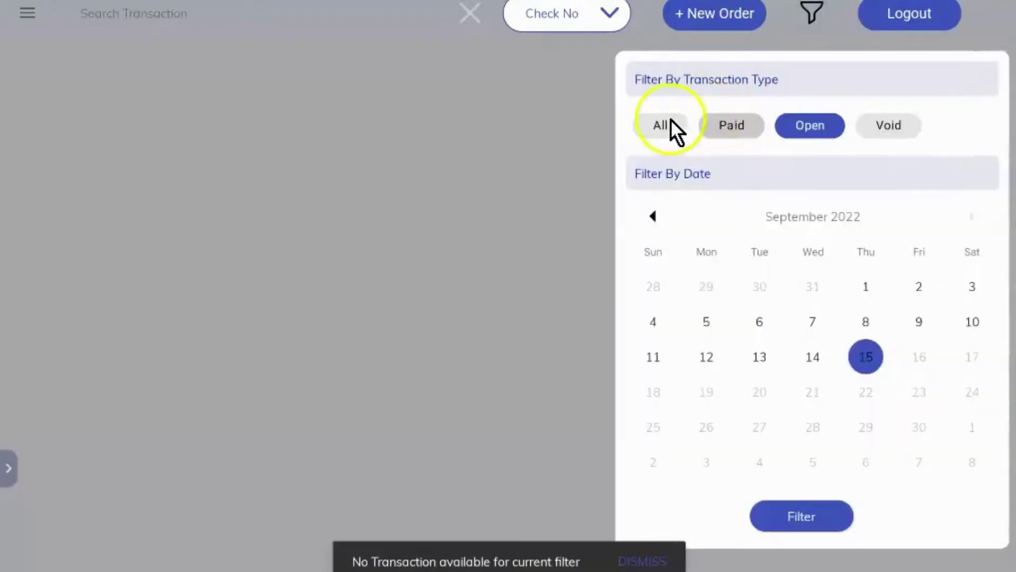
left_click(668, 125)
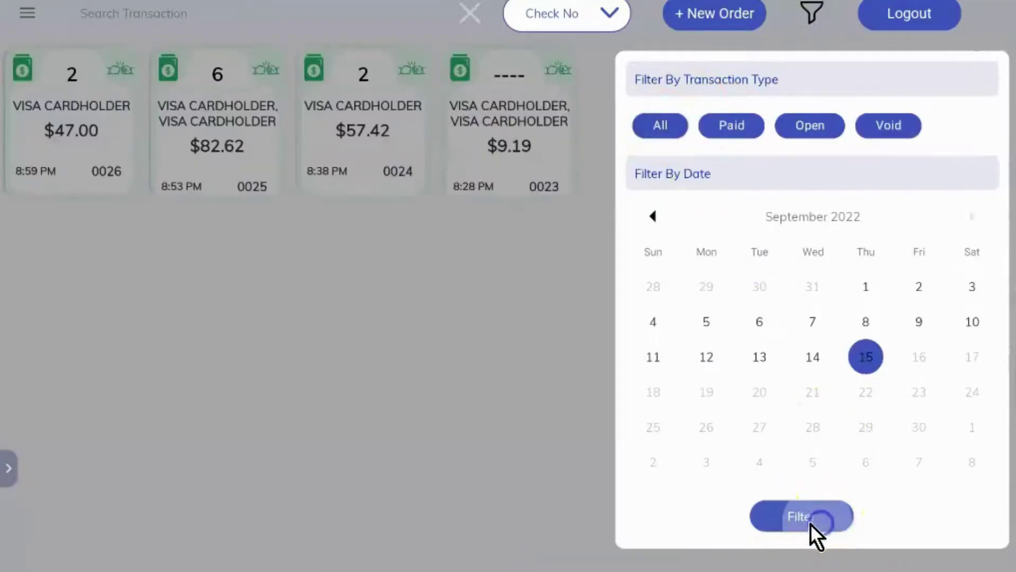
left_click(811, 518)
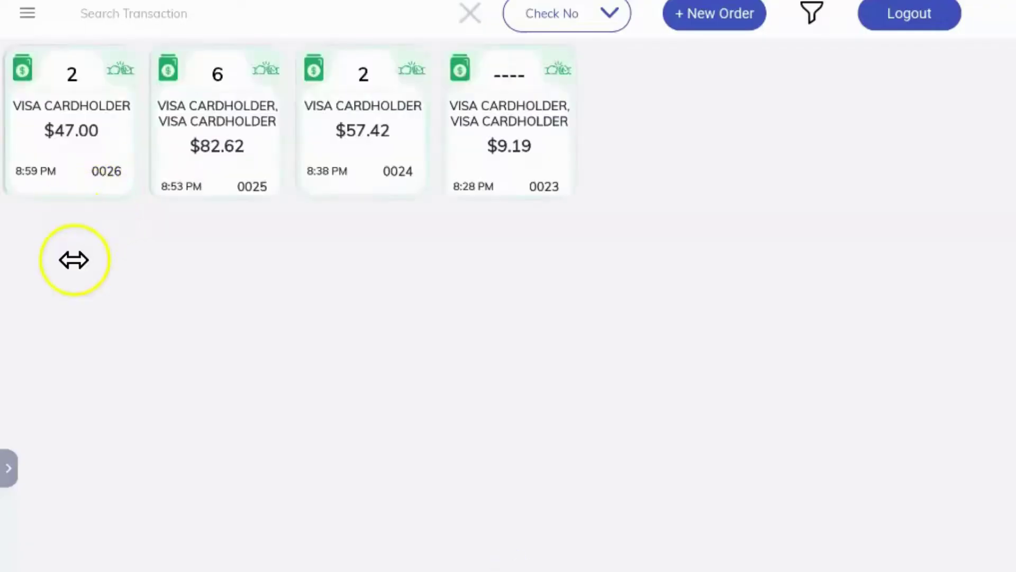
- Open table 2's $47.00 transaction, view both paid split checks and preview the order
left_click(101, 156)
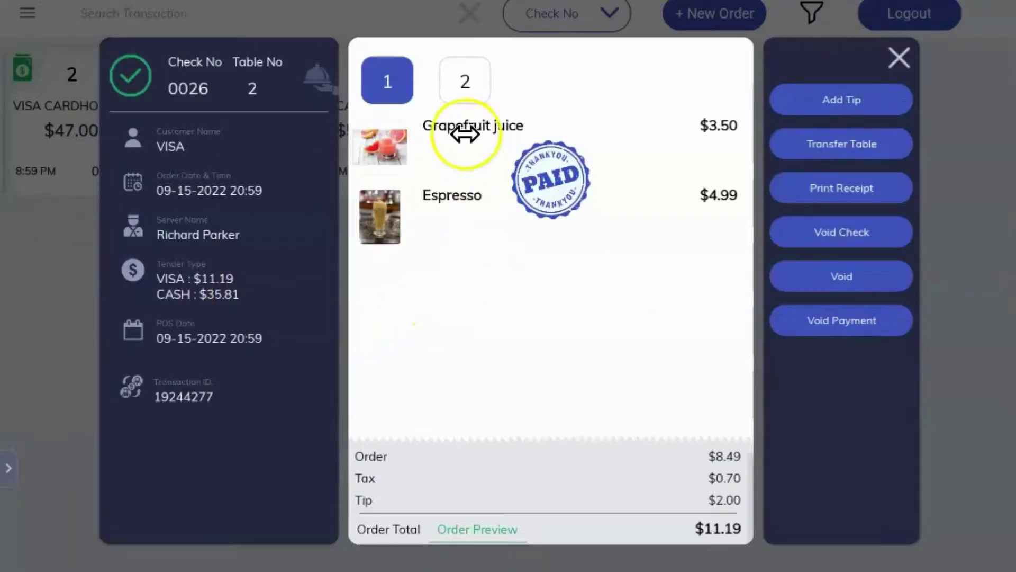
left_click(447, 97)
left_click(394, 83)
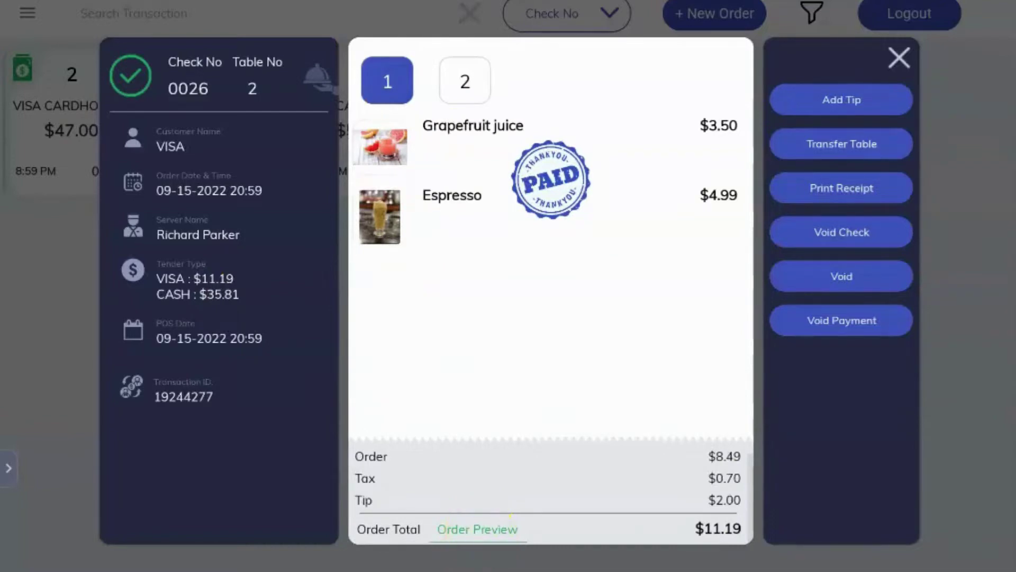
left_click(478, 529)
key("Escape")
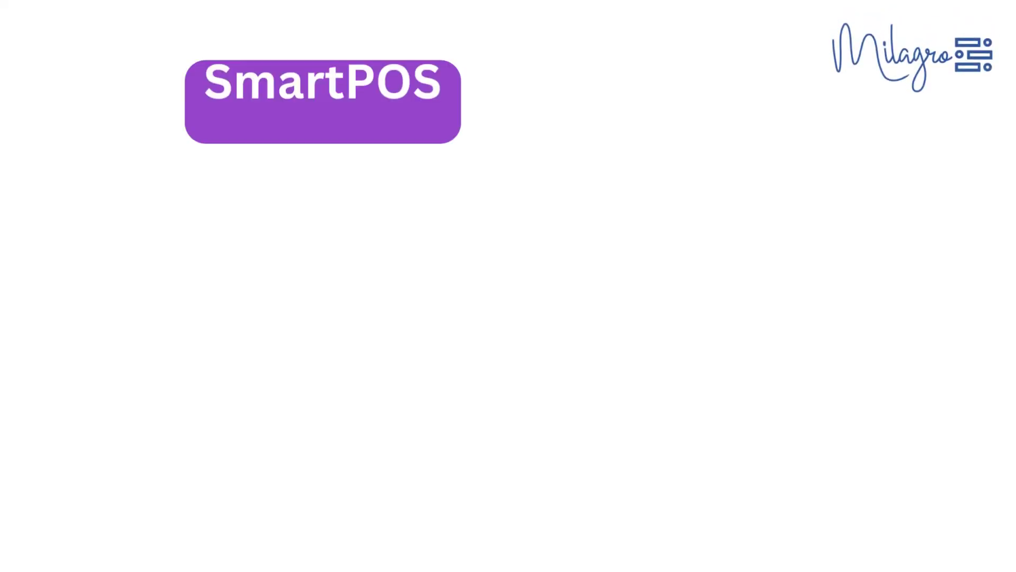